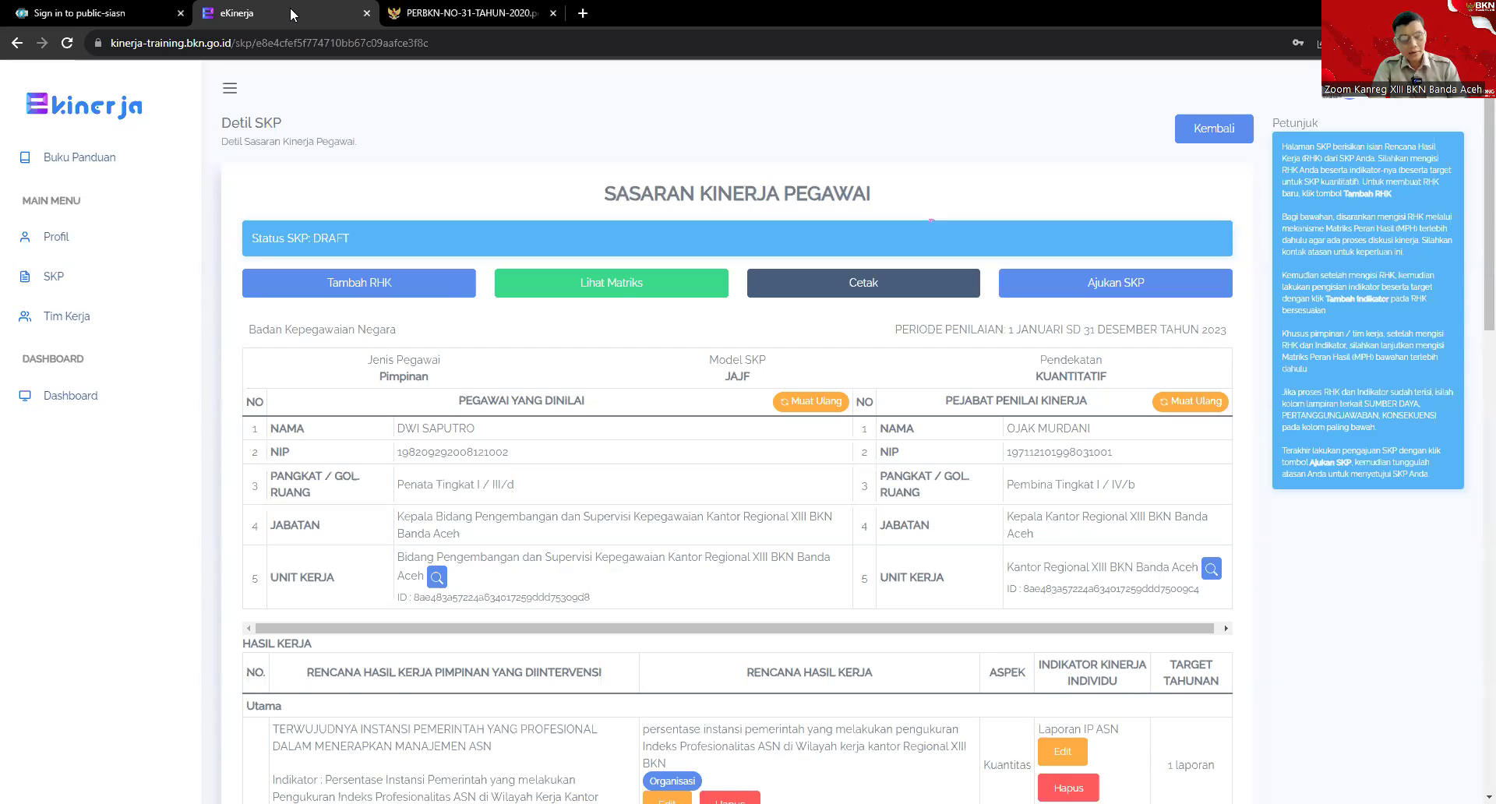
Switch to PERBKN-NO-31-TAHUN-2020.pdf and examine the regulation's title and number on its cover page
{"action": "left_click", "coordinate": [467, 13]}
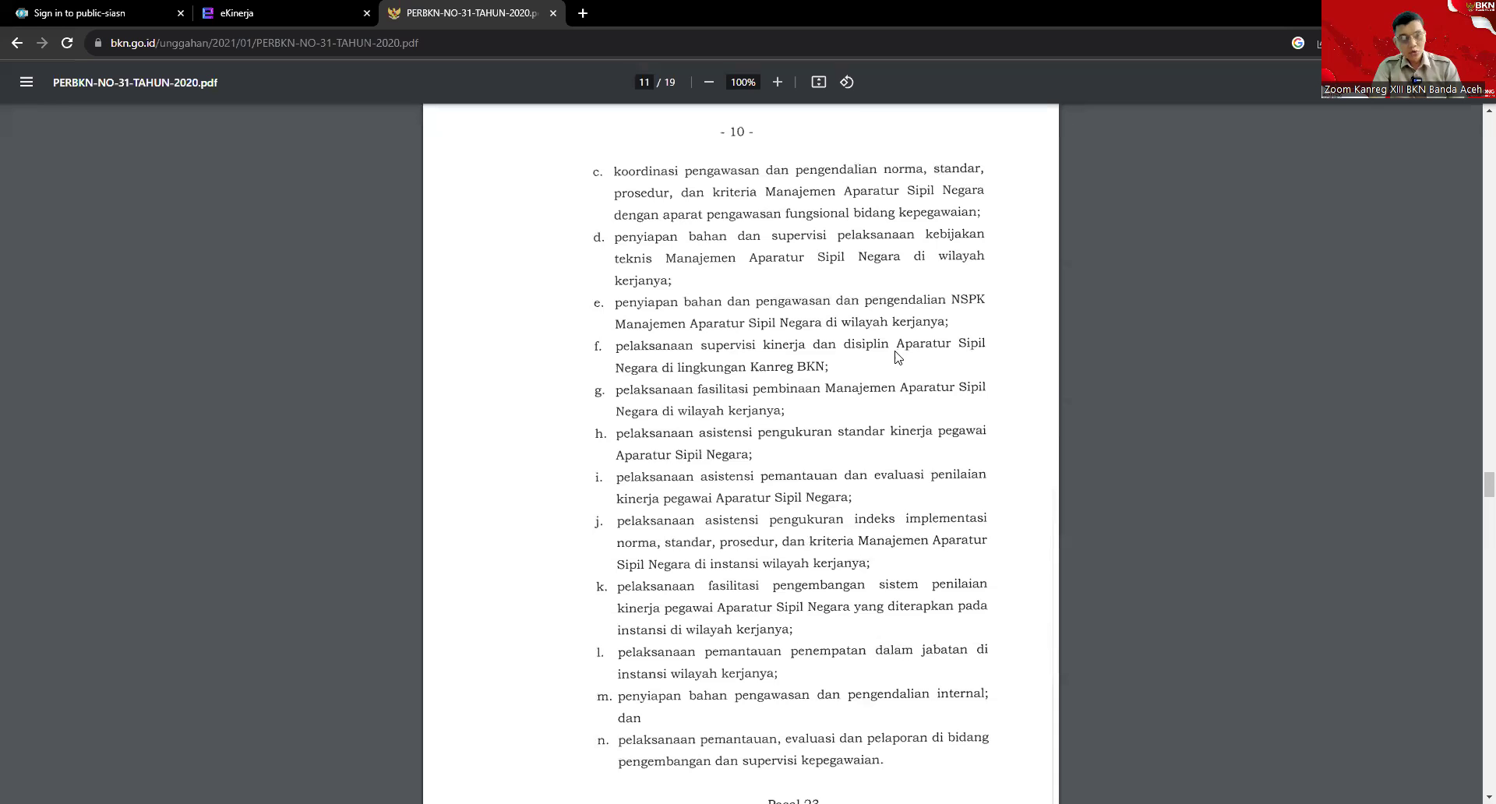
{"action": "scroll", "coordinate": [1153, 273], "scroll_direction": "up", "scroll_amount": 3}
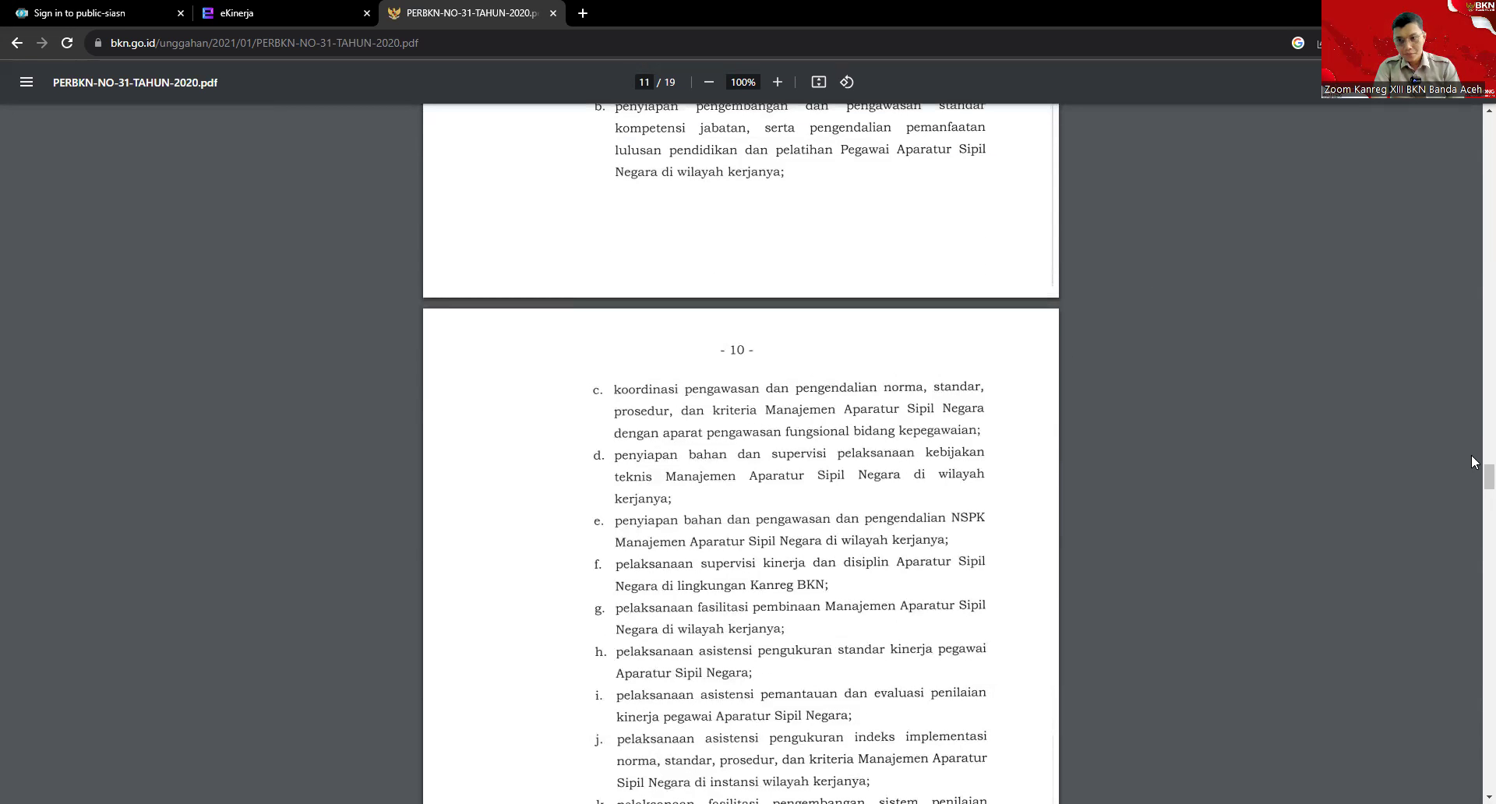
{"action": "scroll", "coordinate": [1475, 455], "scroll_direction": "up", "scroll_amount": 1}
{"action": "left_click_drag", "start_coordinate": [1474, 453], "coordinate": [1474, 135]}
{"action": "scroll", "coordinate": [1475, 134], "scroll_direction": "up", "scroll_amount": 2}
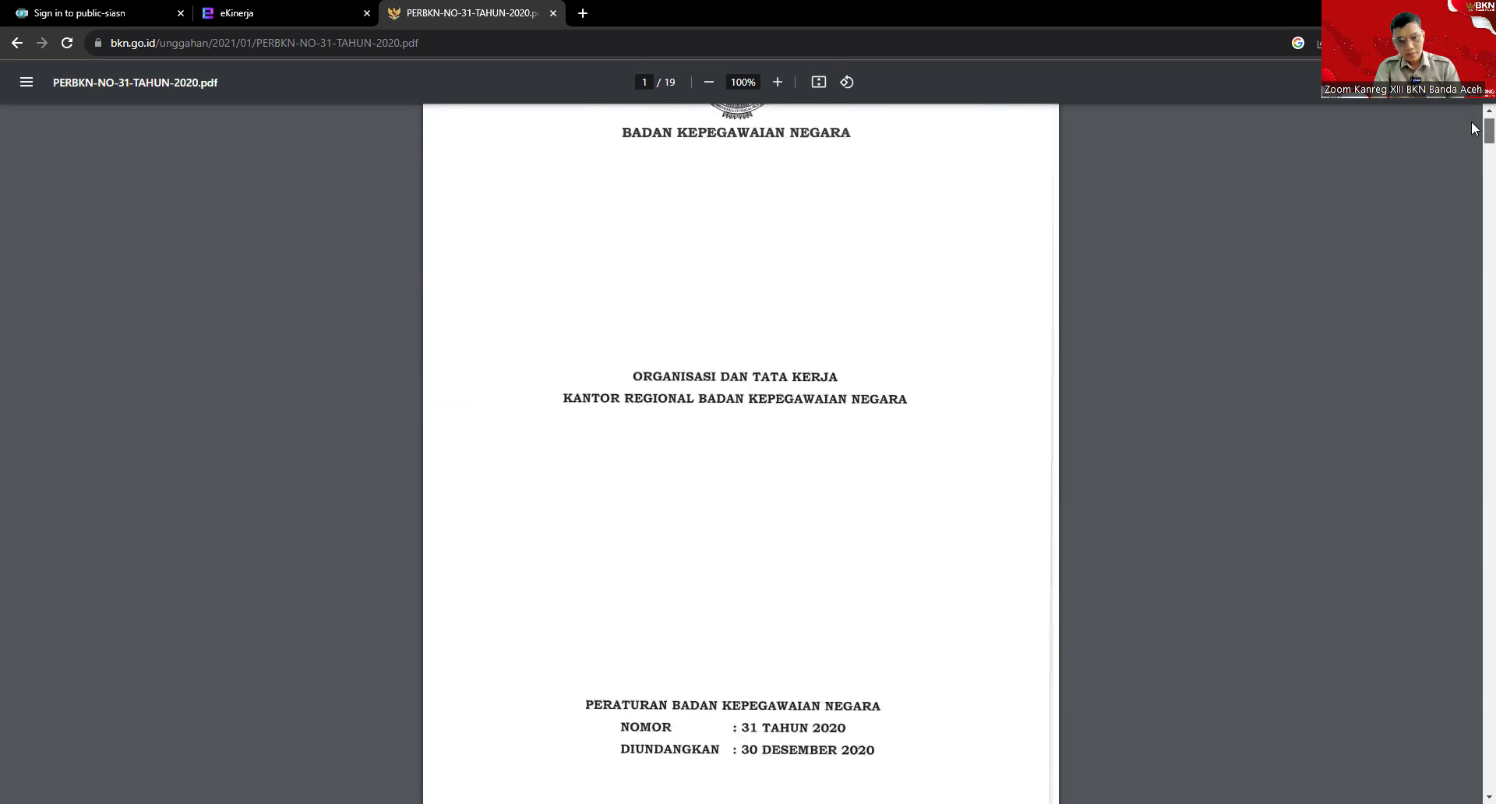
{"action": "scroll", "coordinate": [1475, 134], "scroll_direction": "down", "scroll_amount": 2}
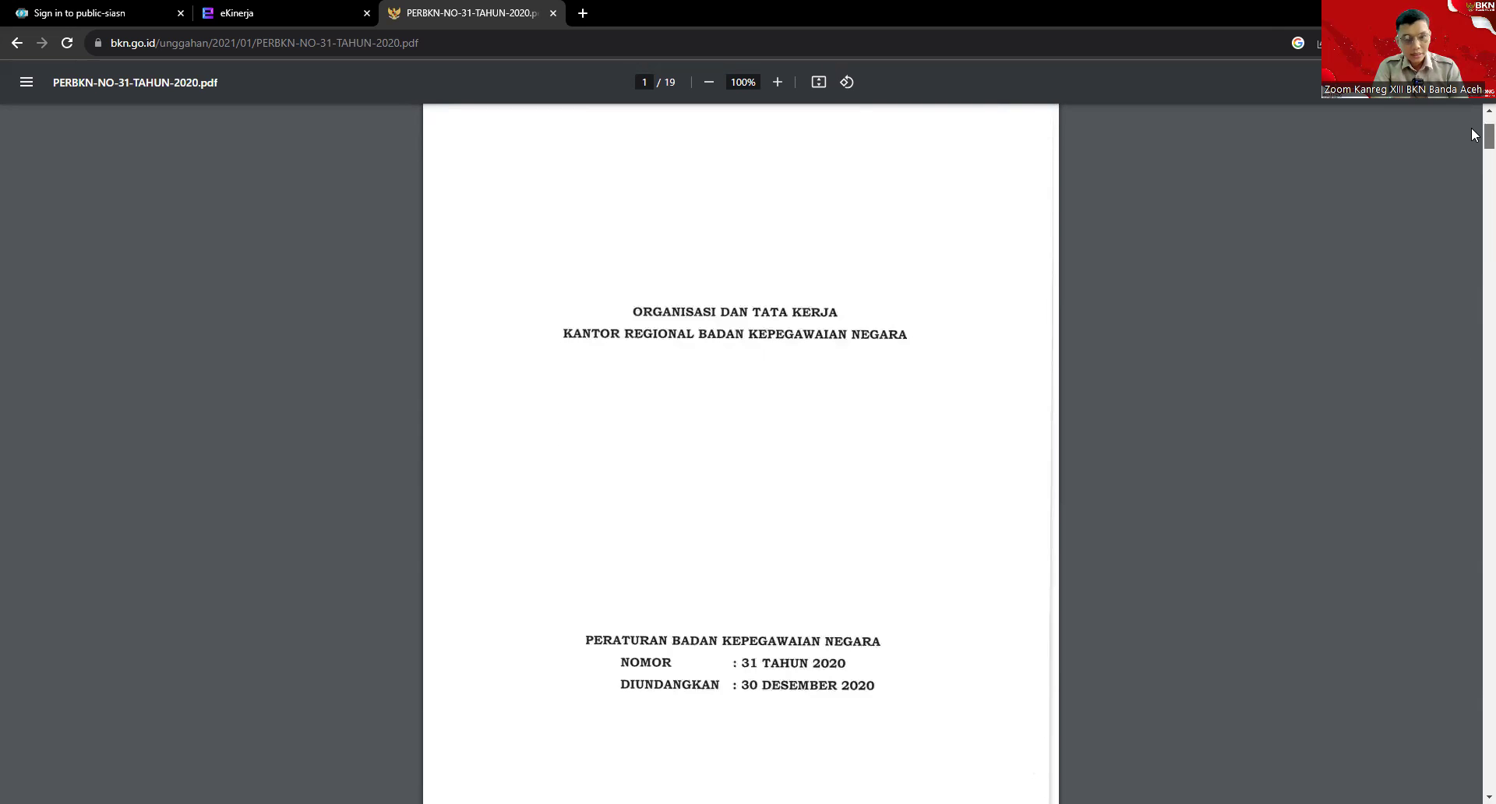
{"action": "scroll", "coordinate": [1476, 134], "scroll_direction": "down", "scroll_amount": 2}
{"action": "scroll", "coordinate": [1475, 146], "scroll_direction": "down", "scroll_amount": 2}
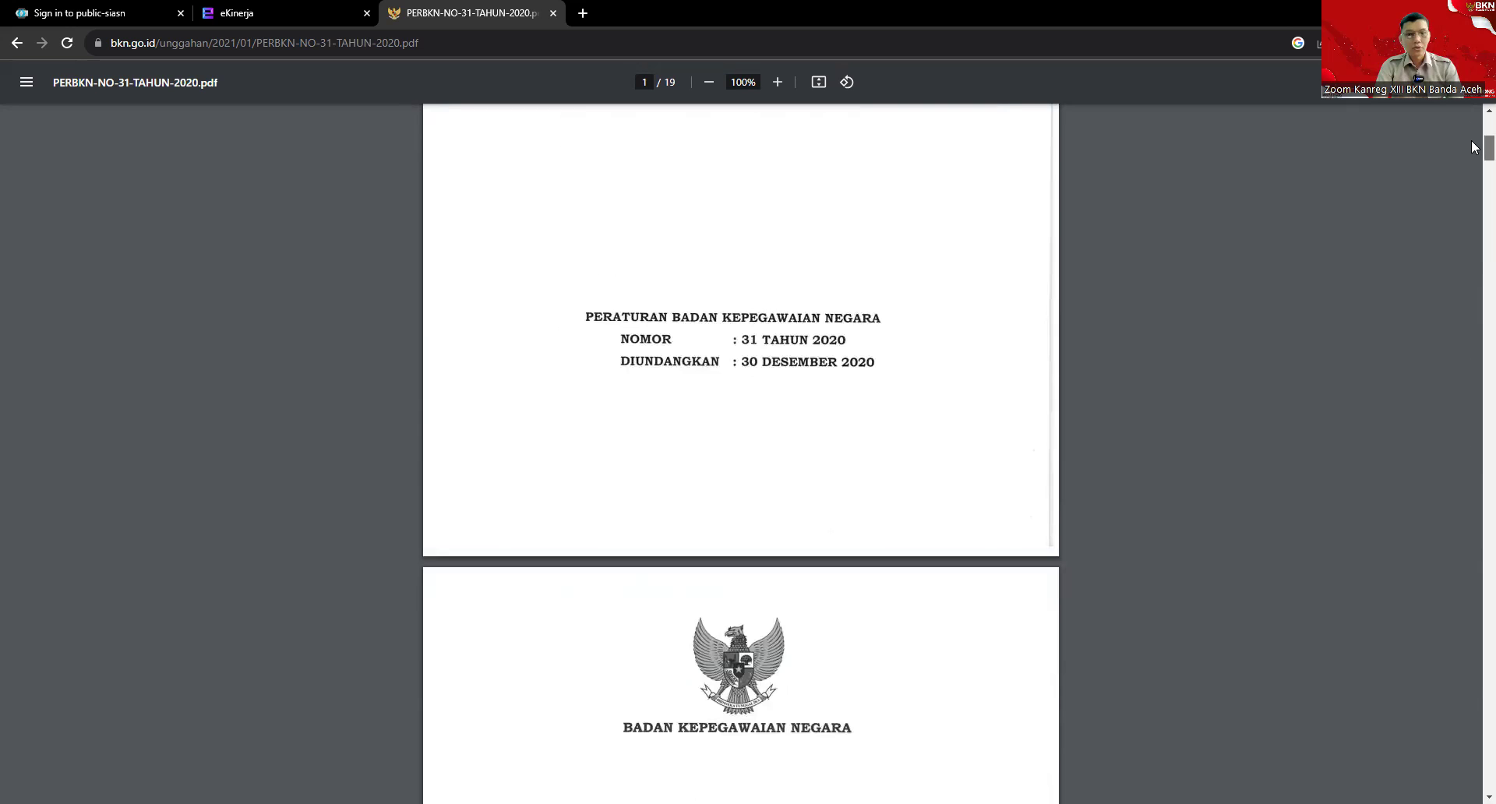
Read the duties and functions of Bidang Pengembangan dan Supervisi Kepegawaian in Pasal 21 and Pasal 22
{"action": "left_click_drag", "start_coordinate": [1476, 146], "coordinate": [1473, 455]}
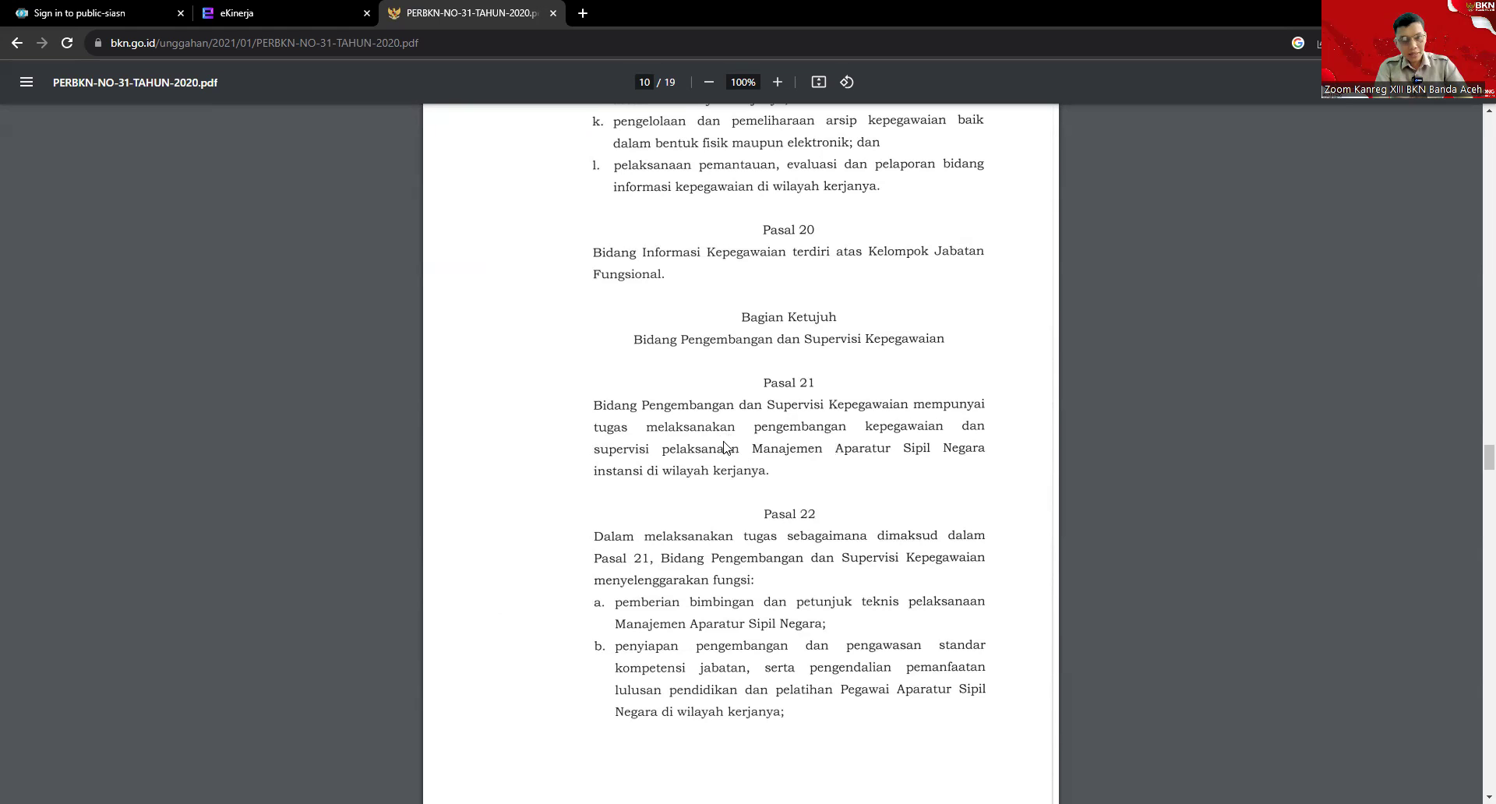
{"action": "scroll", "coordinate": [776, 438], "scroll_direction": "down", "scroll_amount": 3}
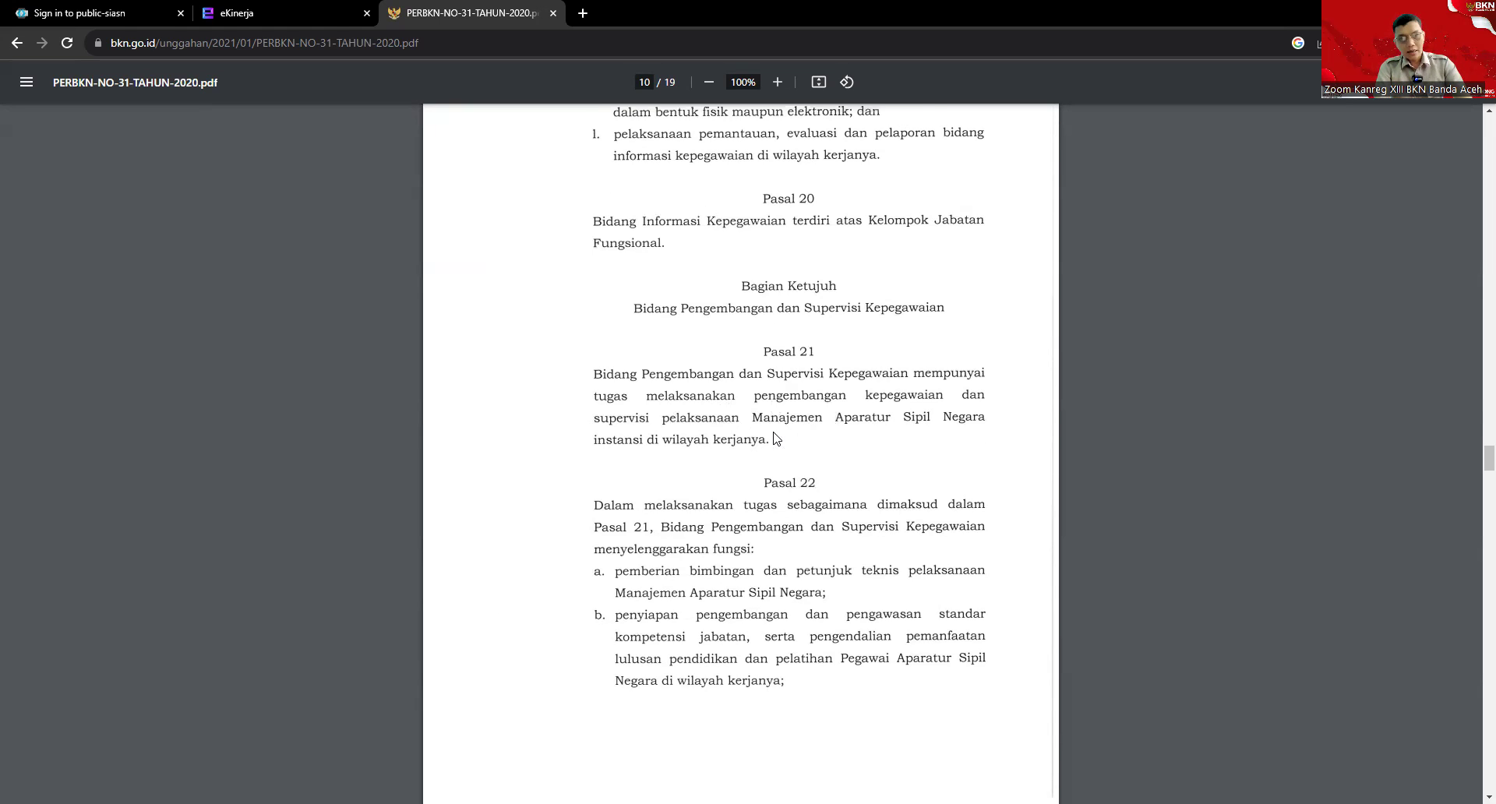
{"action": "scroll", "coordinate": [776, 438], "scroll_direction": "down", "scroll_amount": 1}
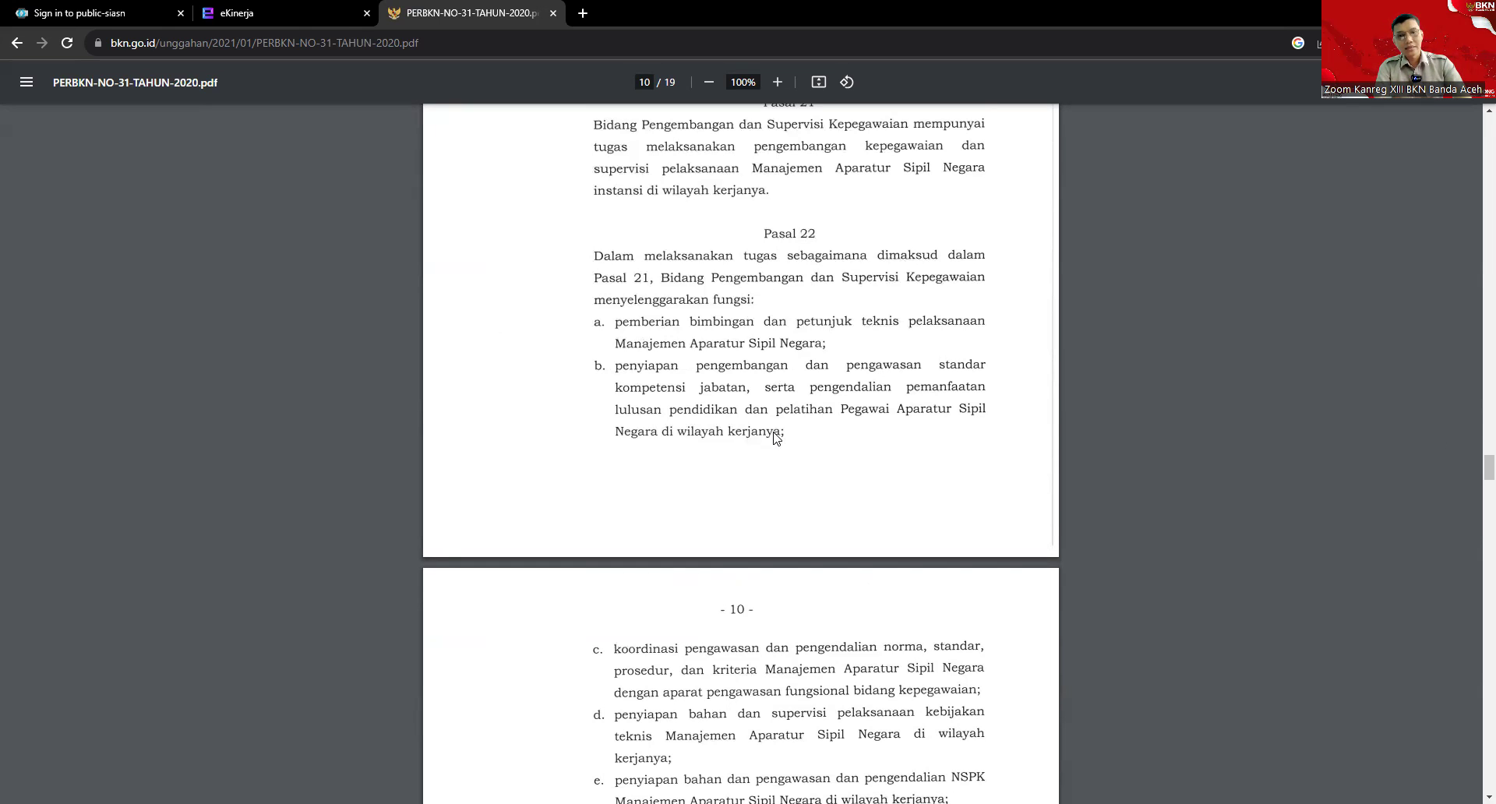
{"action": "scroll", "coordinate": [775, 438], "scroll_direction": "down", "scroll_amount": 2}
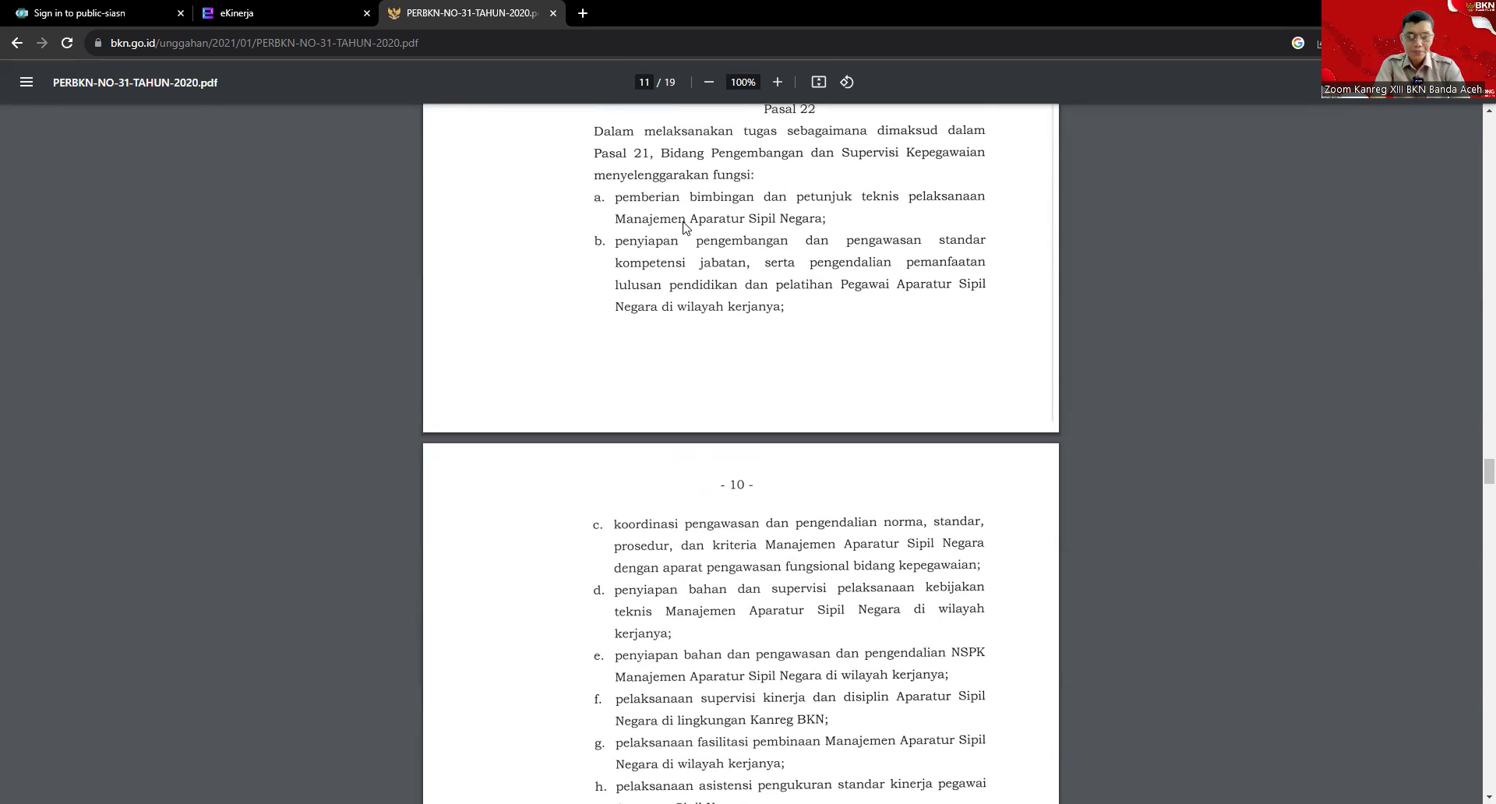
{"action": "scroll", "coordinate": [685, 228], "scroll_direction": "down", "scroll_amount": 1}
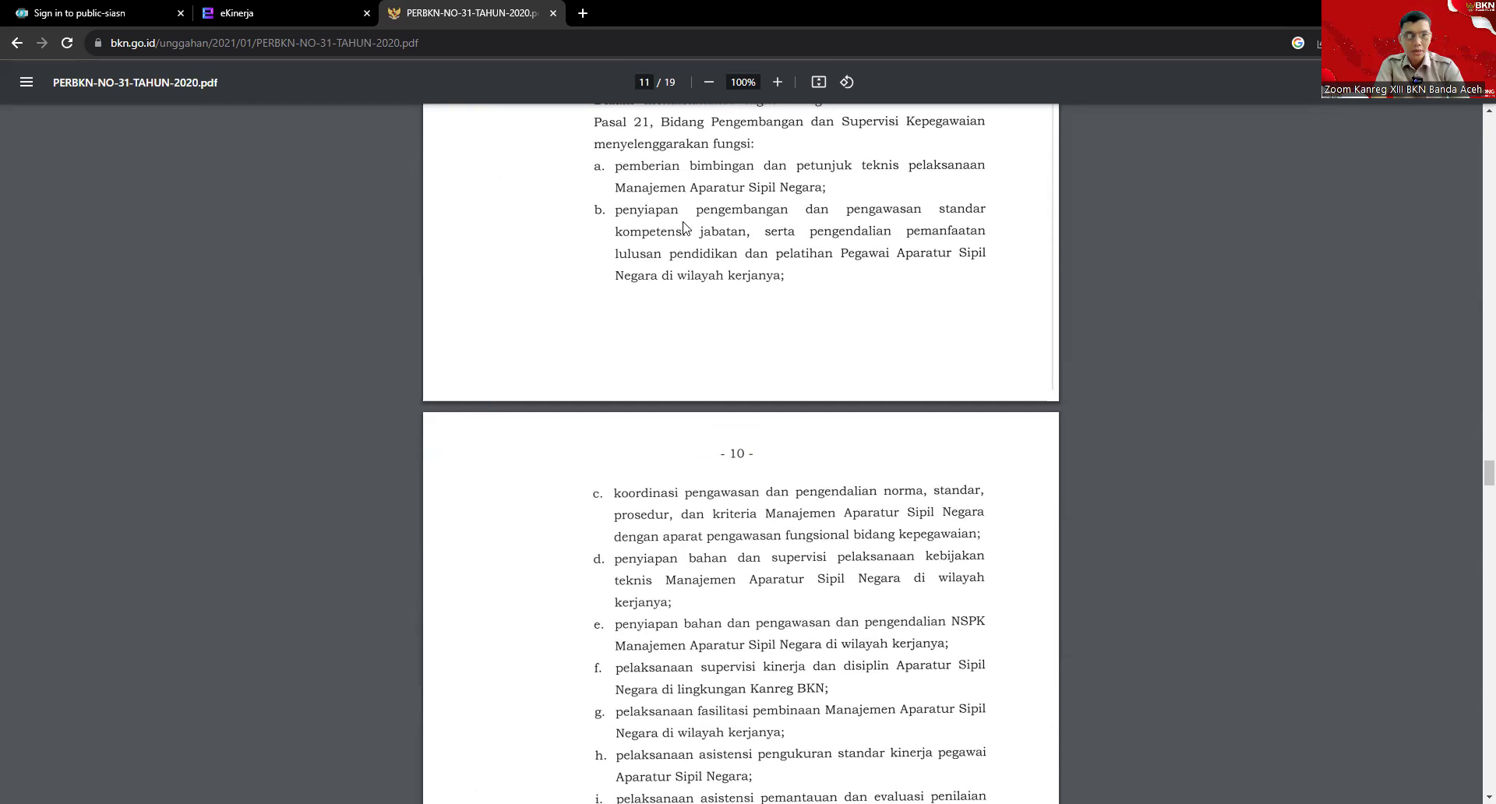
{"action": "scroll", "coordinate": [685, 228], "scroll_direction": "down", "scroll_amount": 3}
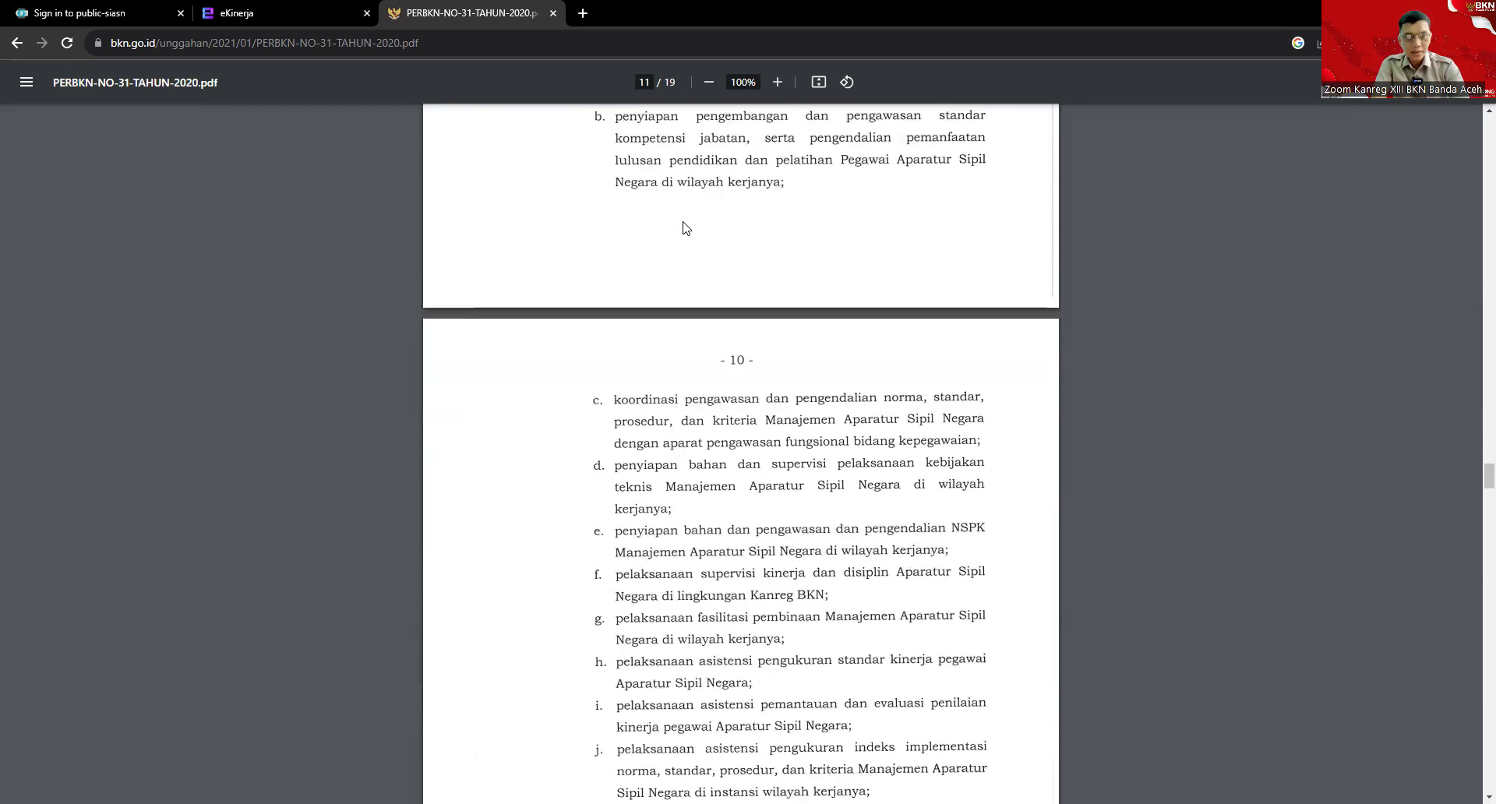
{"action": "scroll", "coordinate": [685, 228], "scroll_direction": "down", "scroll_amount": 5}
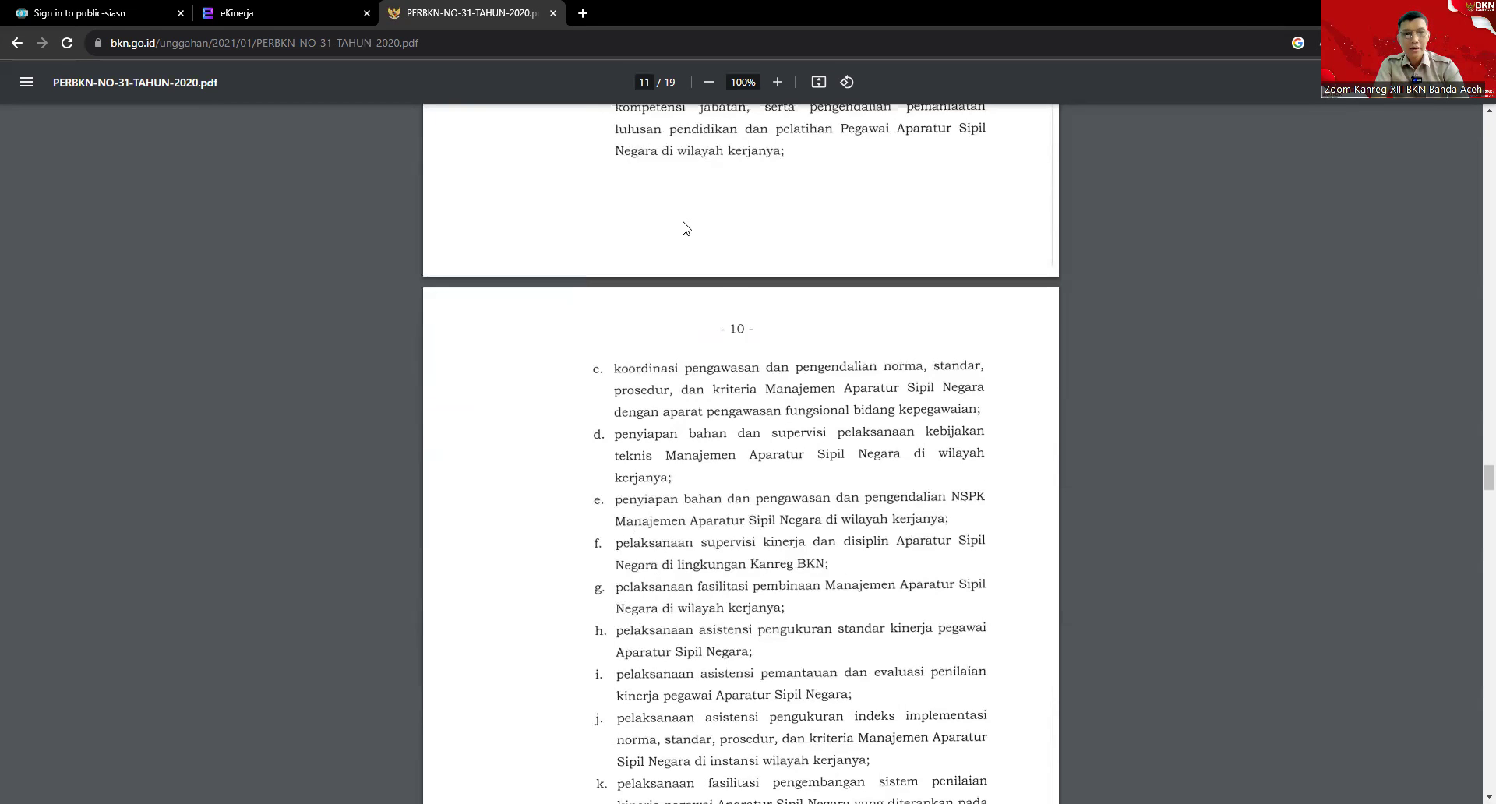
{"action": "scroll", "coordinate": [686, 228], "scroll_direction": "down", "scroll_amount": 3}
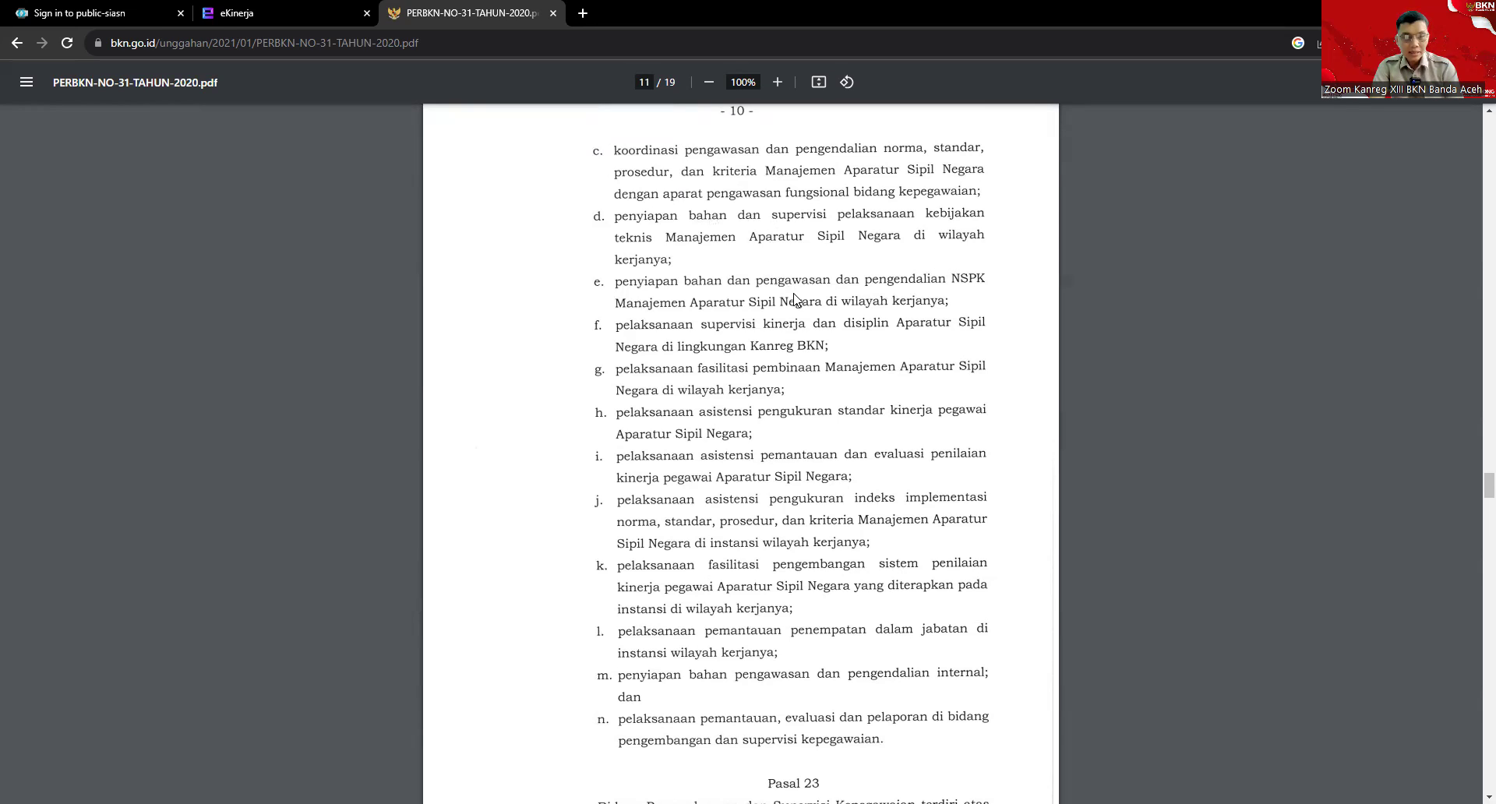
Return to eKinerja, open the details of the 1 Januari 2023 - 31 Desember 2023 SKP and check its Model SKP and Jenis Pegawai
{"action": "key", "text": "ctrl+shift+Tab"}
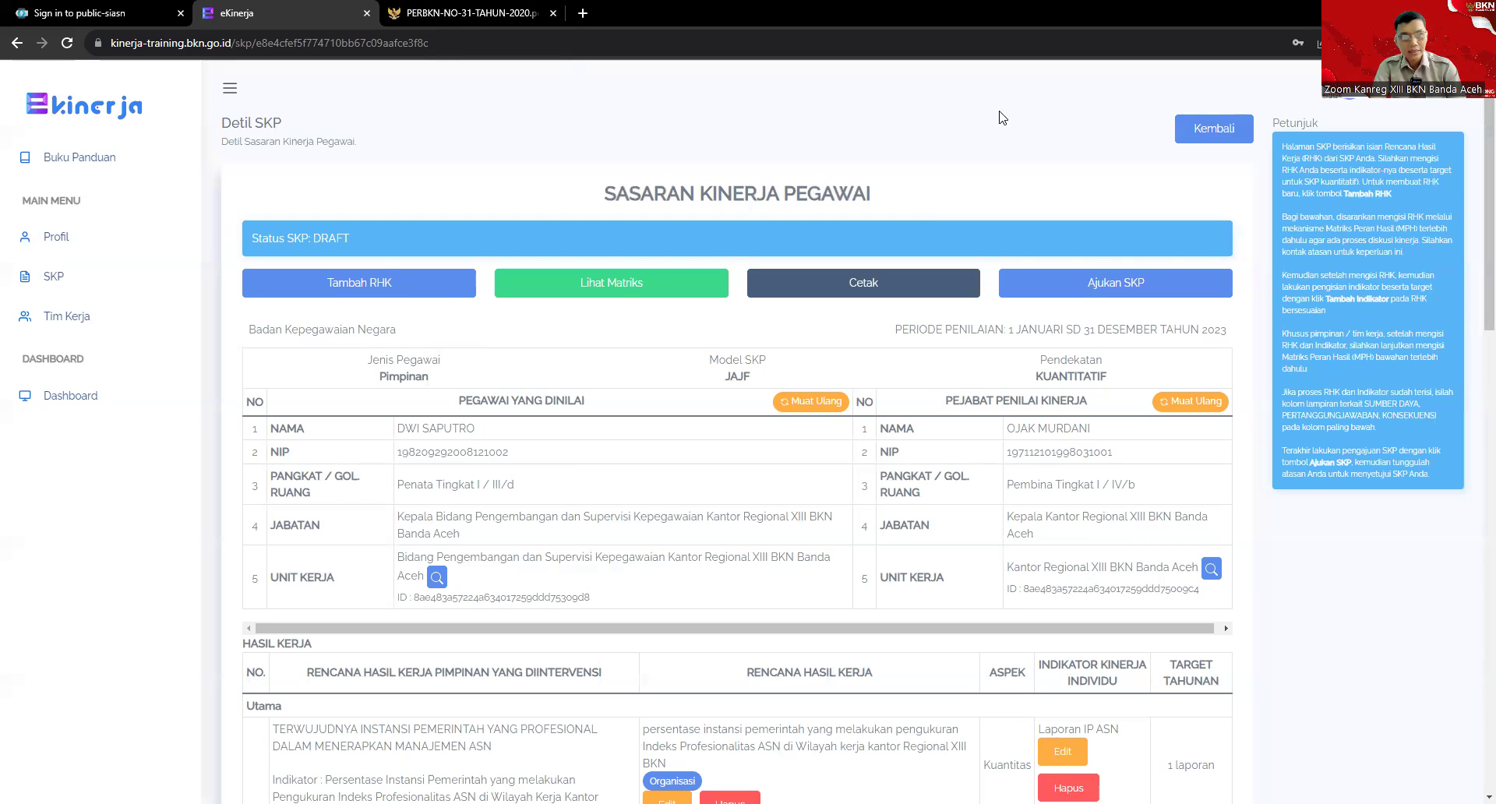
{"action": "left_click", "coordinate": [34, 287]}
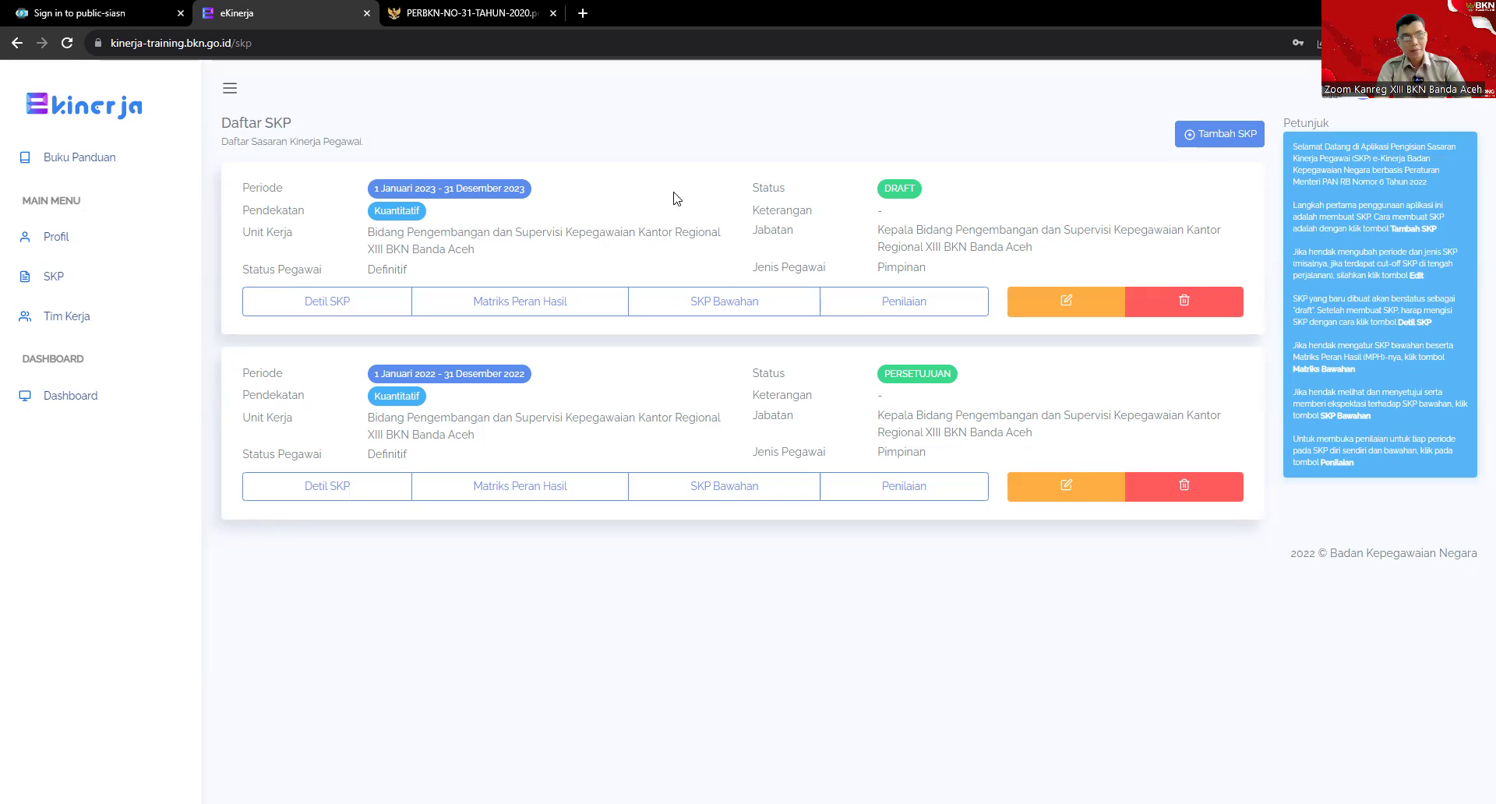
{"action": "left_click", "coordinate": [365, 304]}
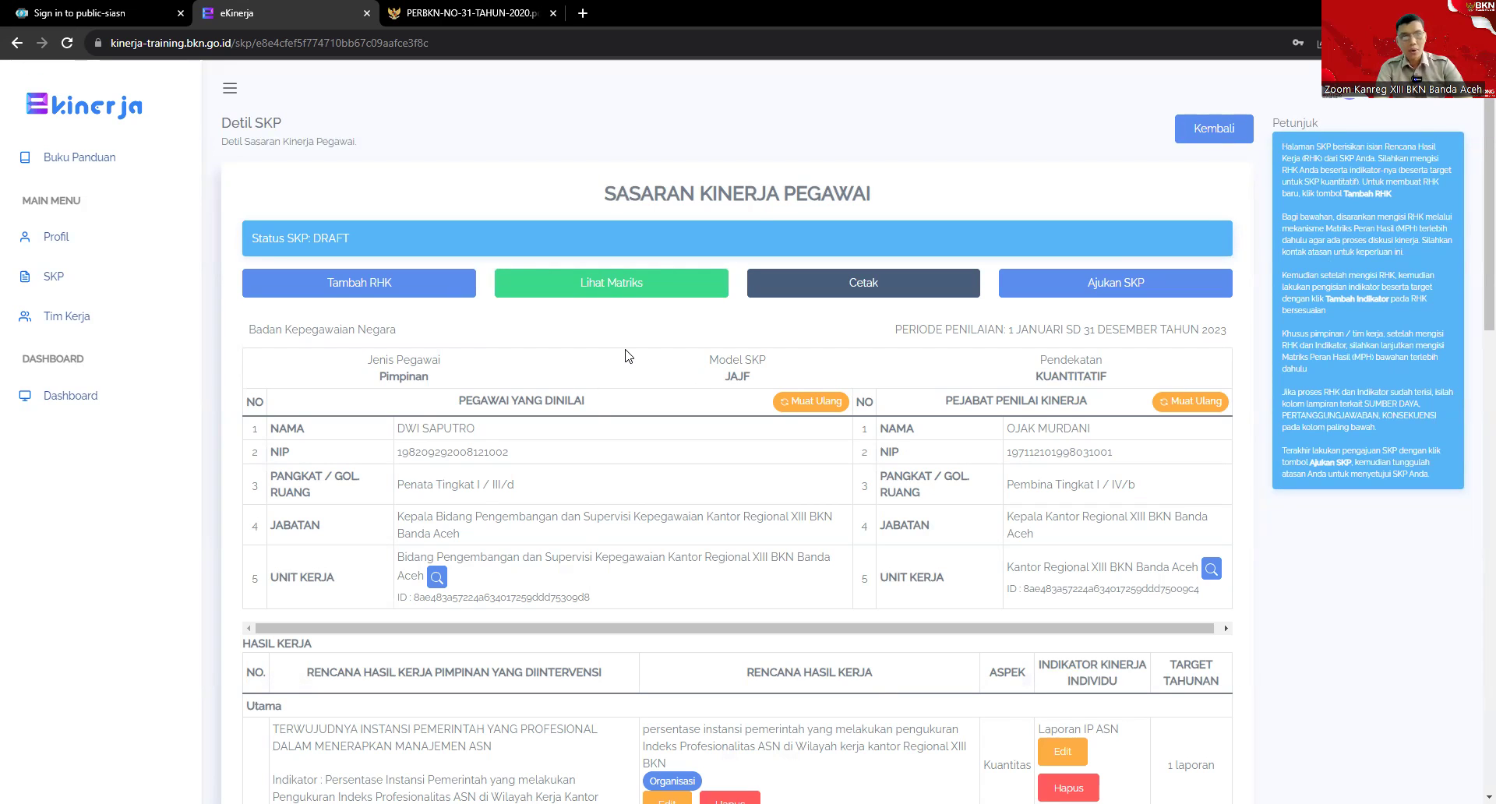
{"action": "left_click_drag", "start_coordinate": [748, 377], "coordinate": [725, 380]}
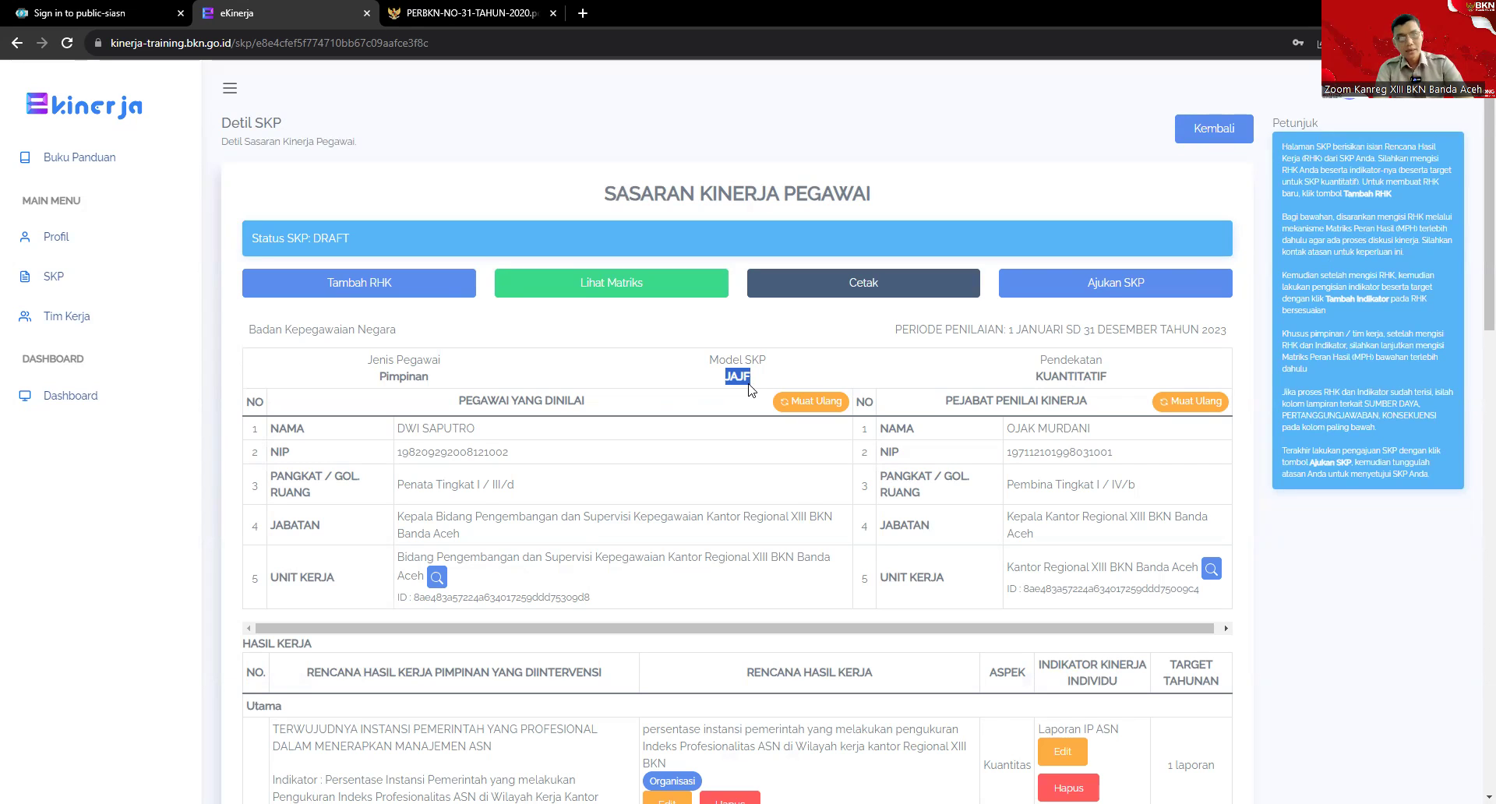
{"action": "scroll", "coordinate": [751, 390], "scroll_direction": "down", "scroll_amount": 1}
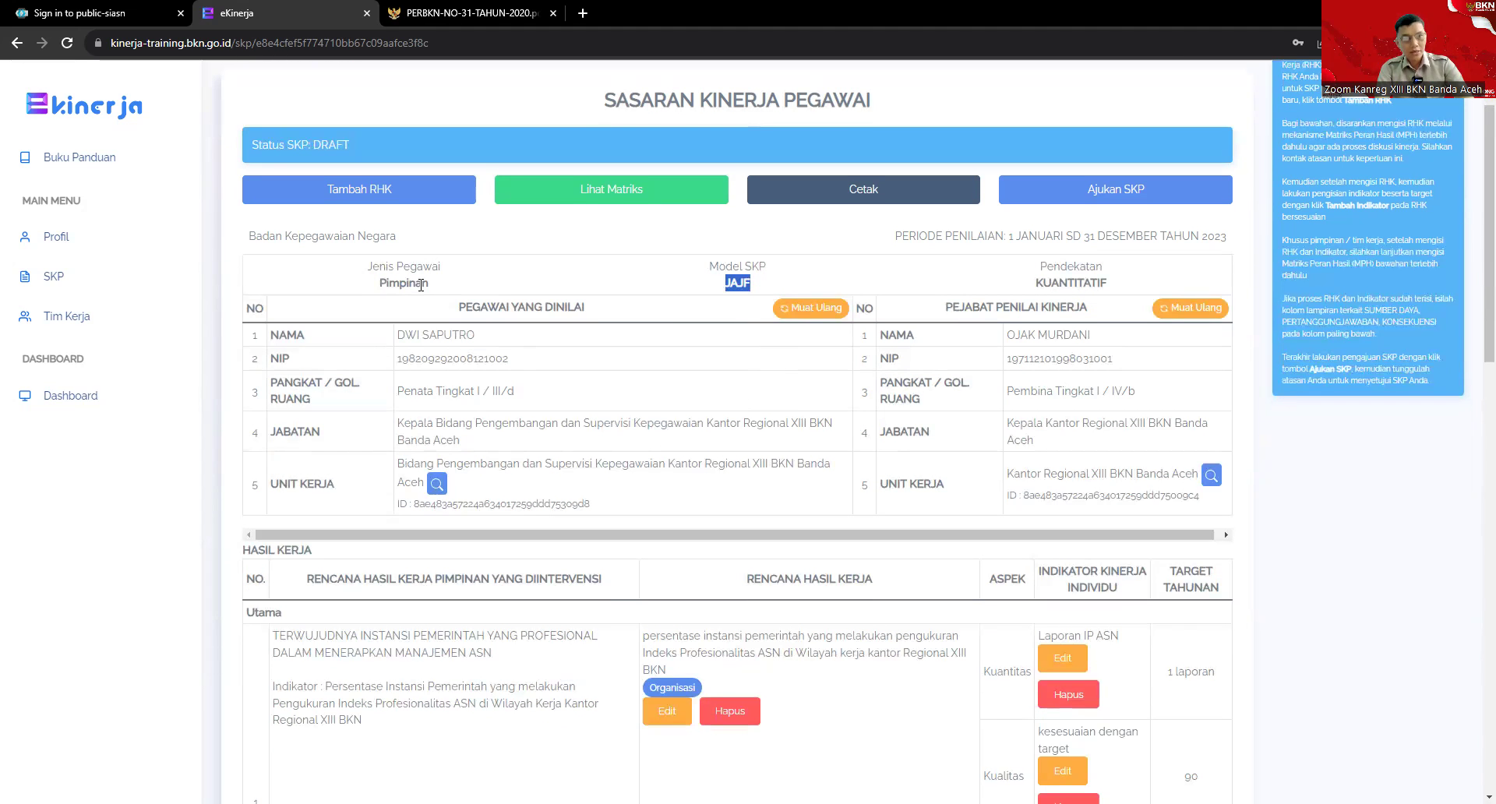
{"action": "left_click", "coordinate": [420, 285]}
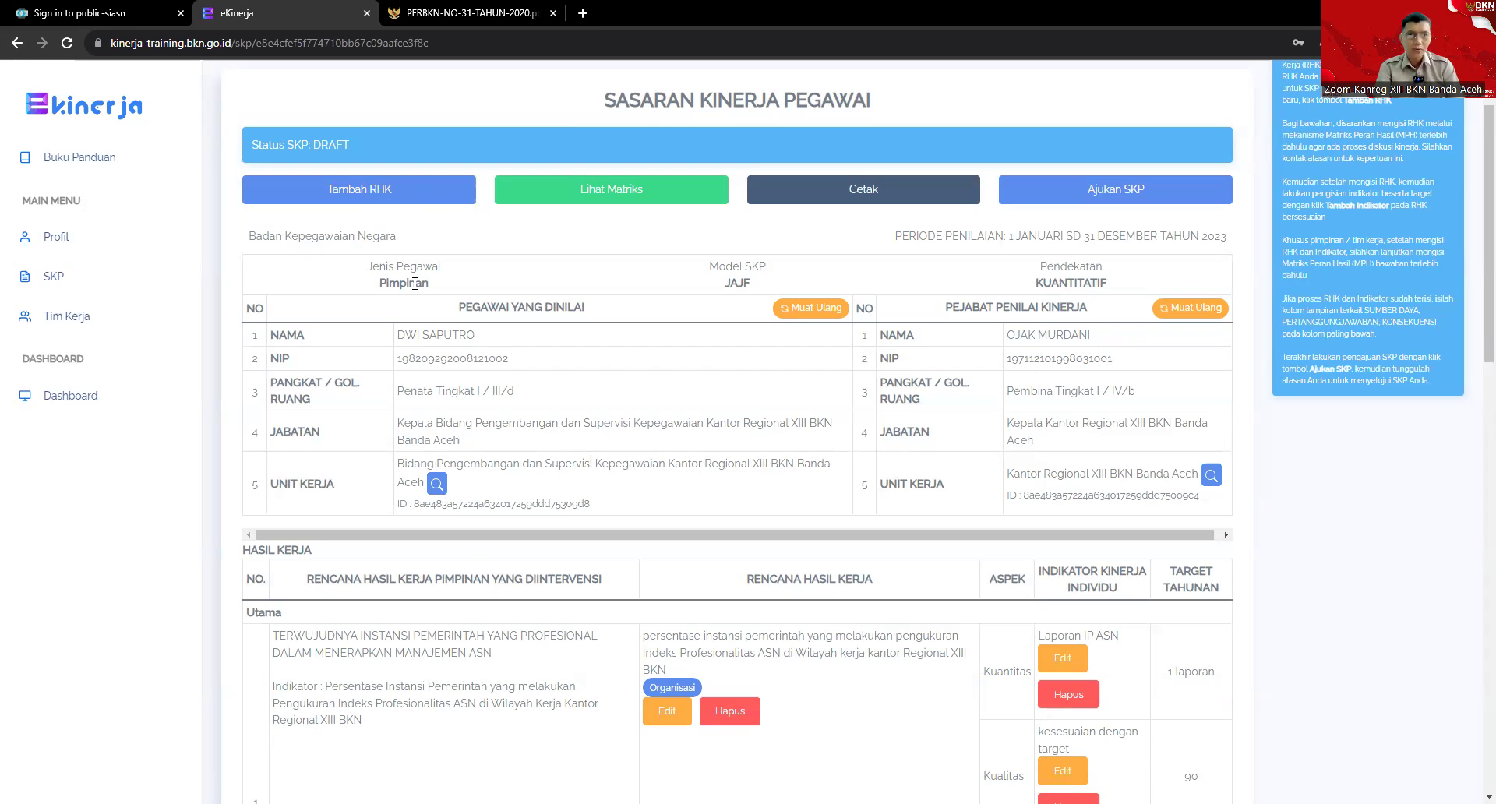
Check the employee profile's Klaim Pimpinan Unit Kerja information
{"action": "left_click", "coordinate": [68, 240]}
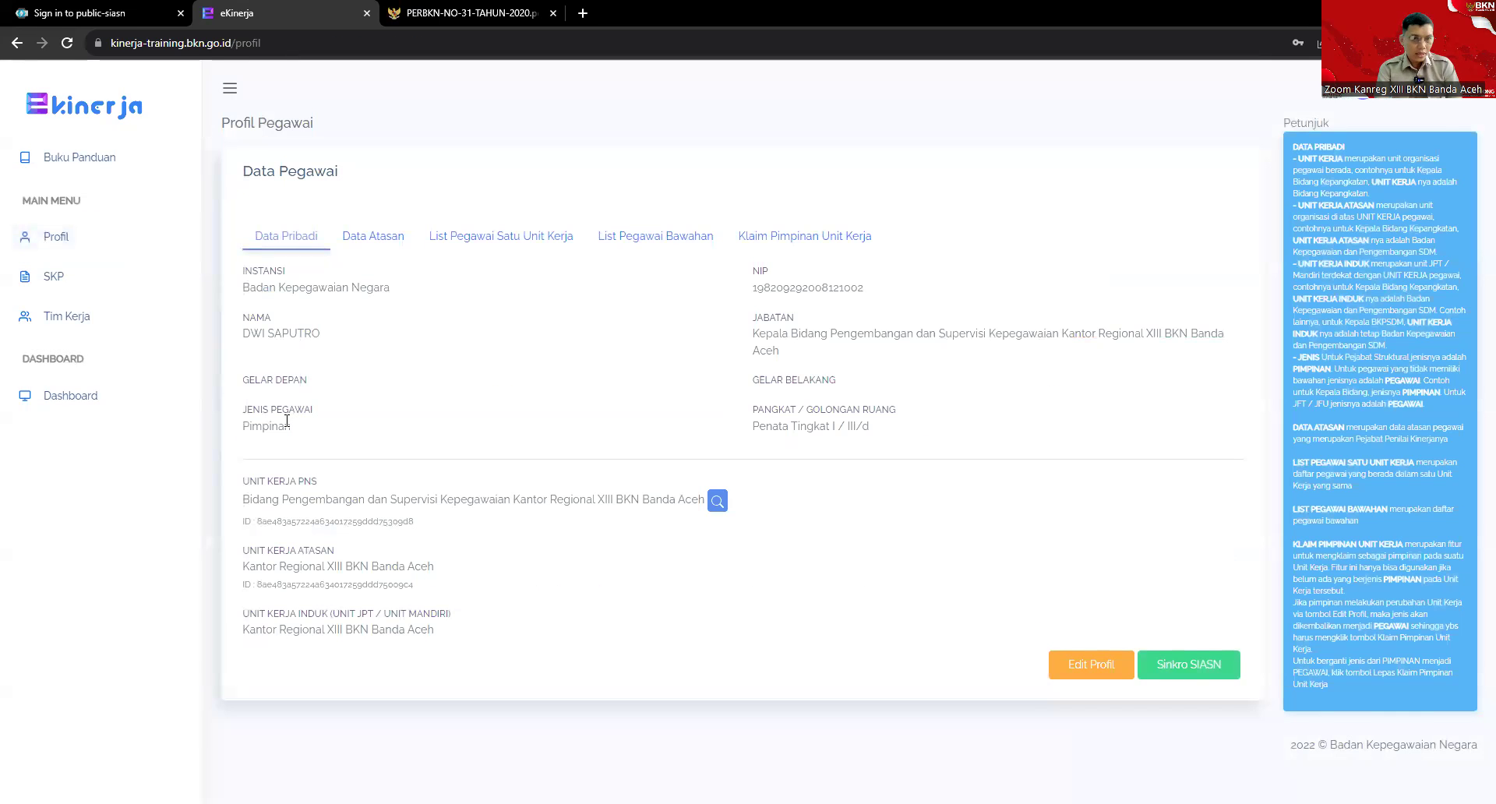
{"action": "left_click", "coordinate": [789, 242]}
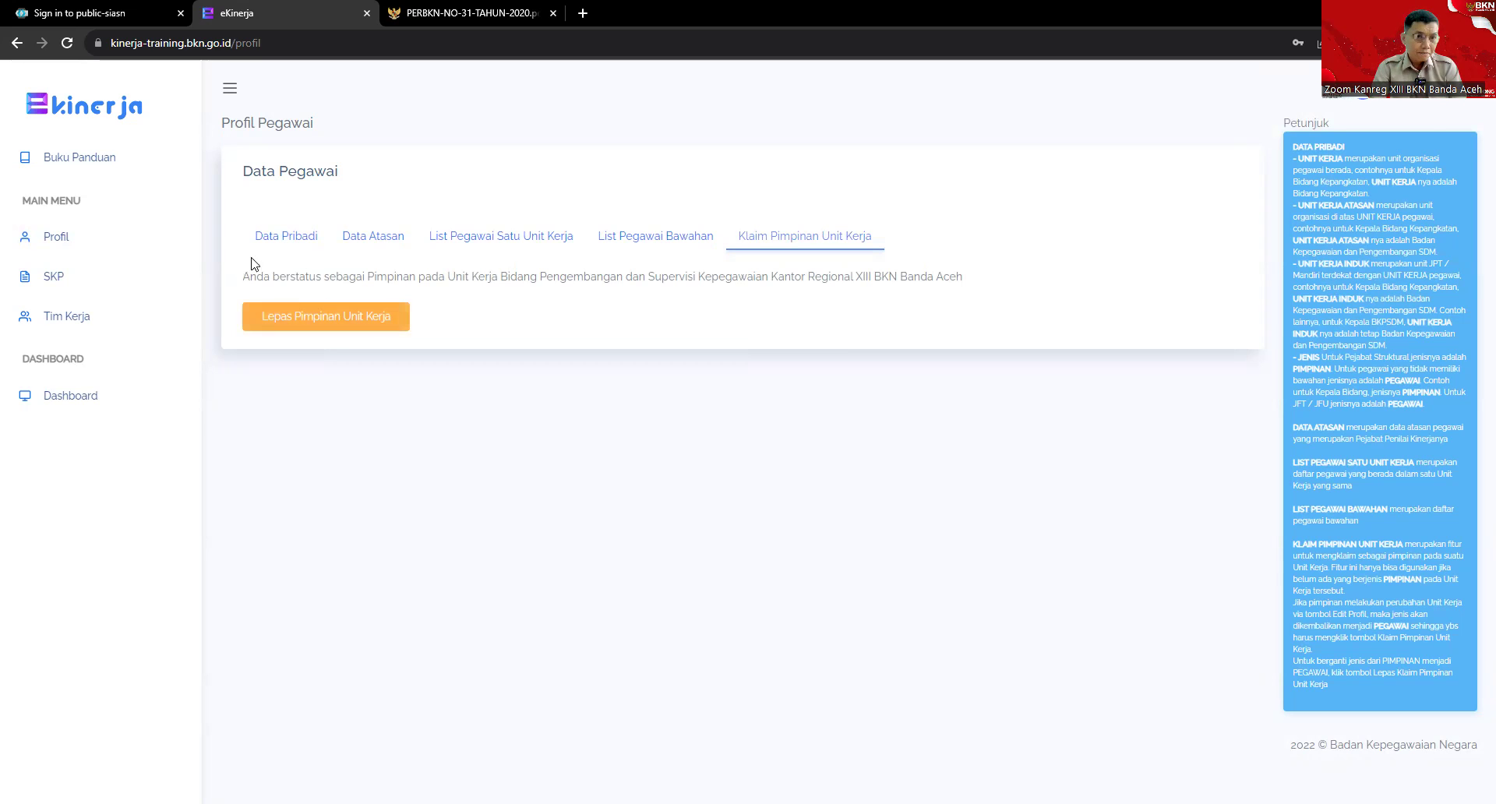
Reopen the details of the 2023 SKP and review its Hasil Kerja table
{"action": "left_click", "coordinate": [117, 289]}
{"action": "left_click", "coordinate": [360, 310]}
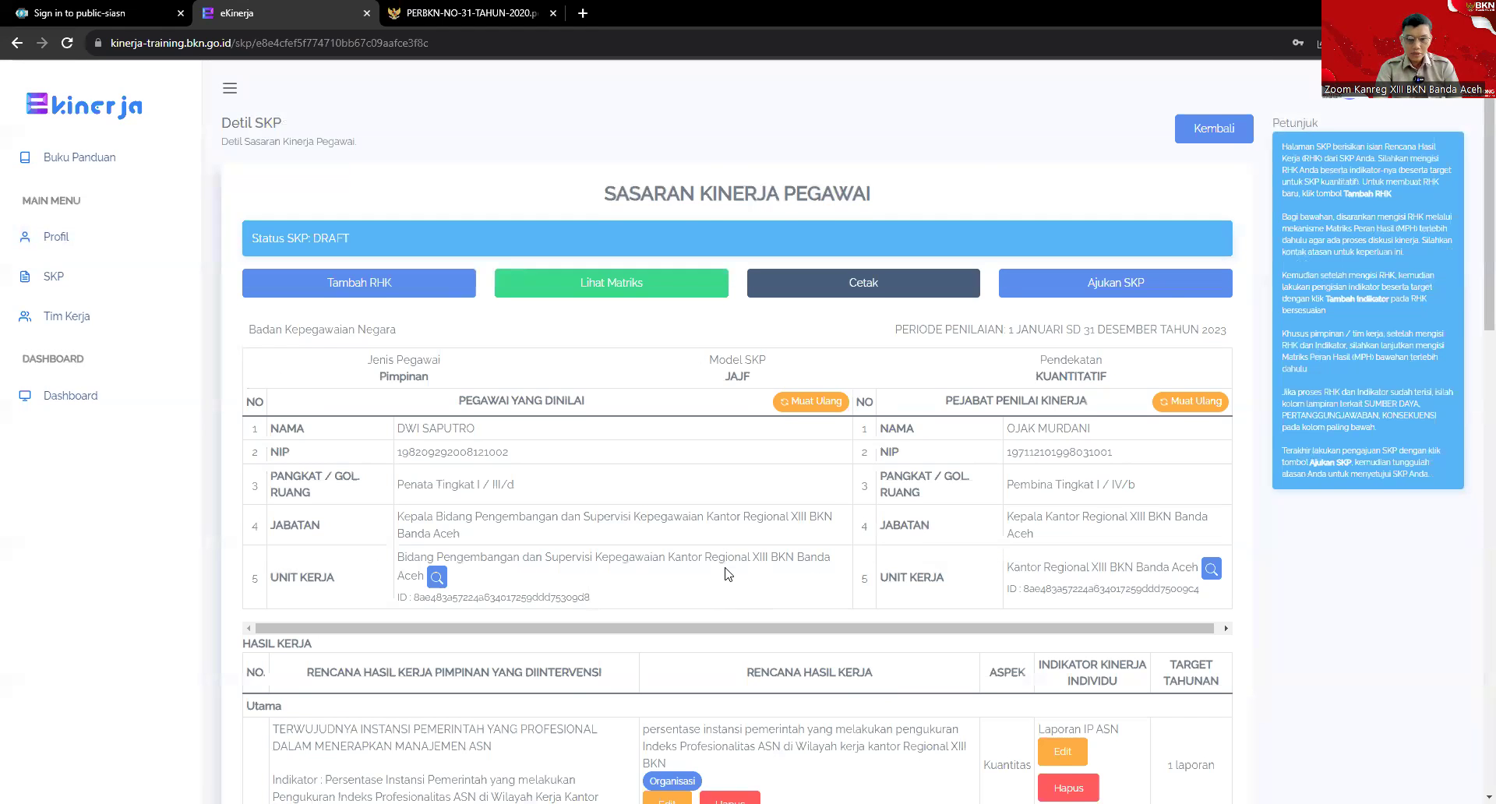
{"action": "scroll", "coordinate": [729, 574], "scroll_direction": "down", "scroll_amount": 3}
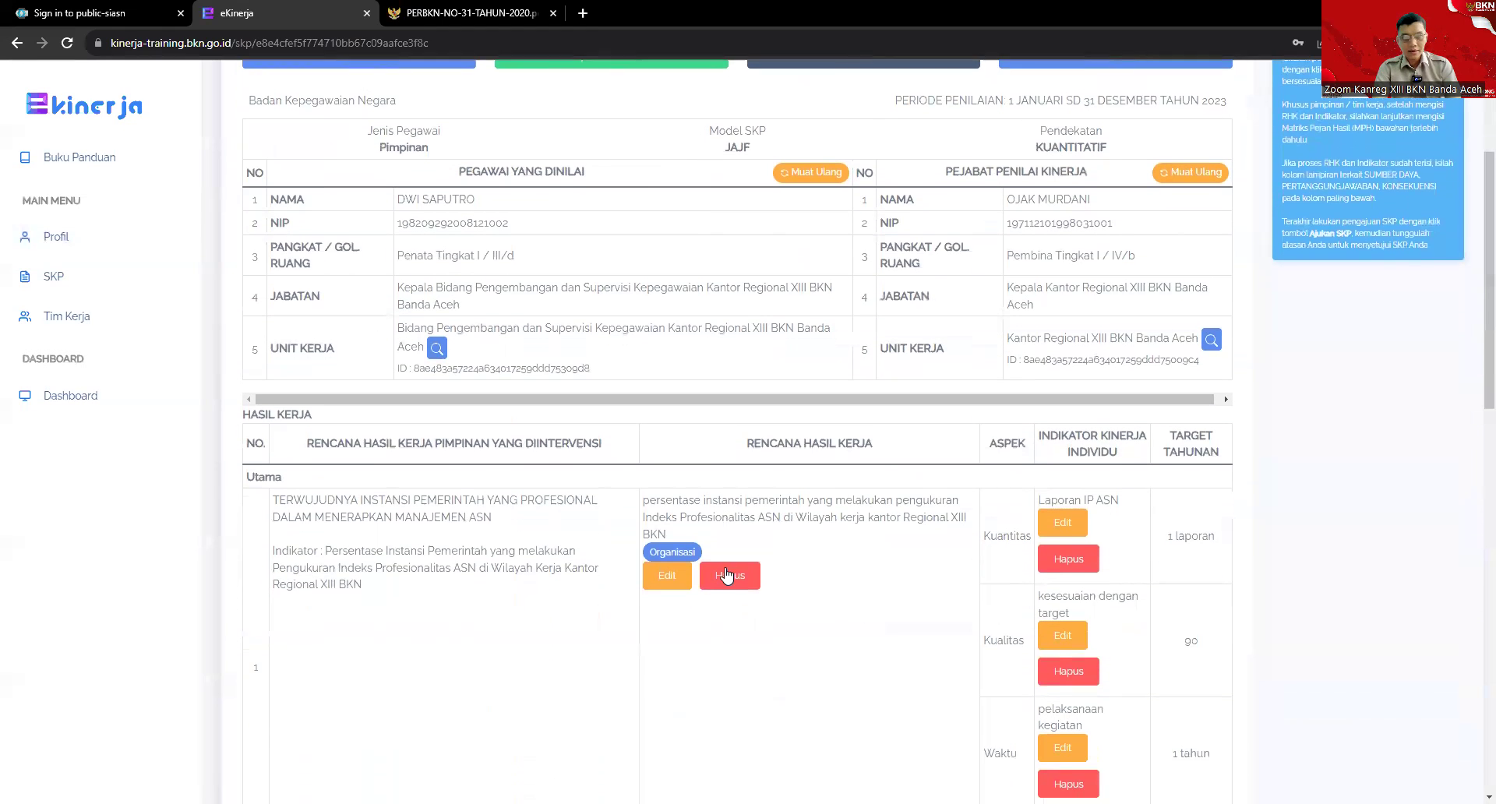
{"action": "scroll", "coordinate": [726, 574], "scroll_direction": "down", "scroll_amount": 2}
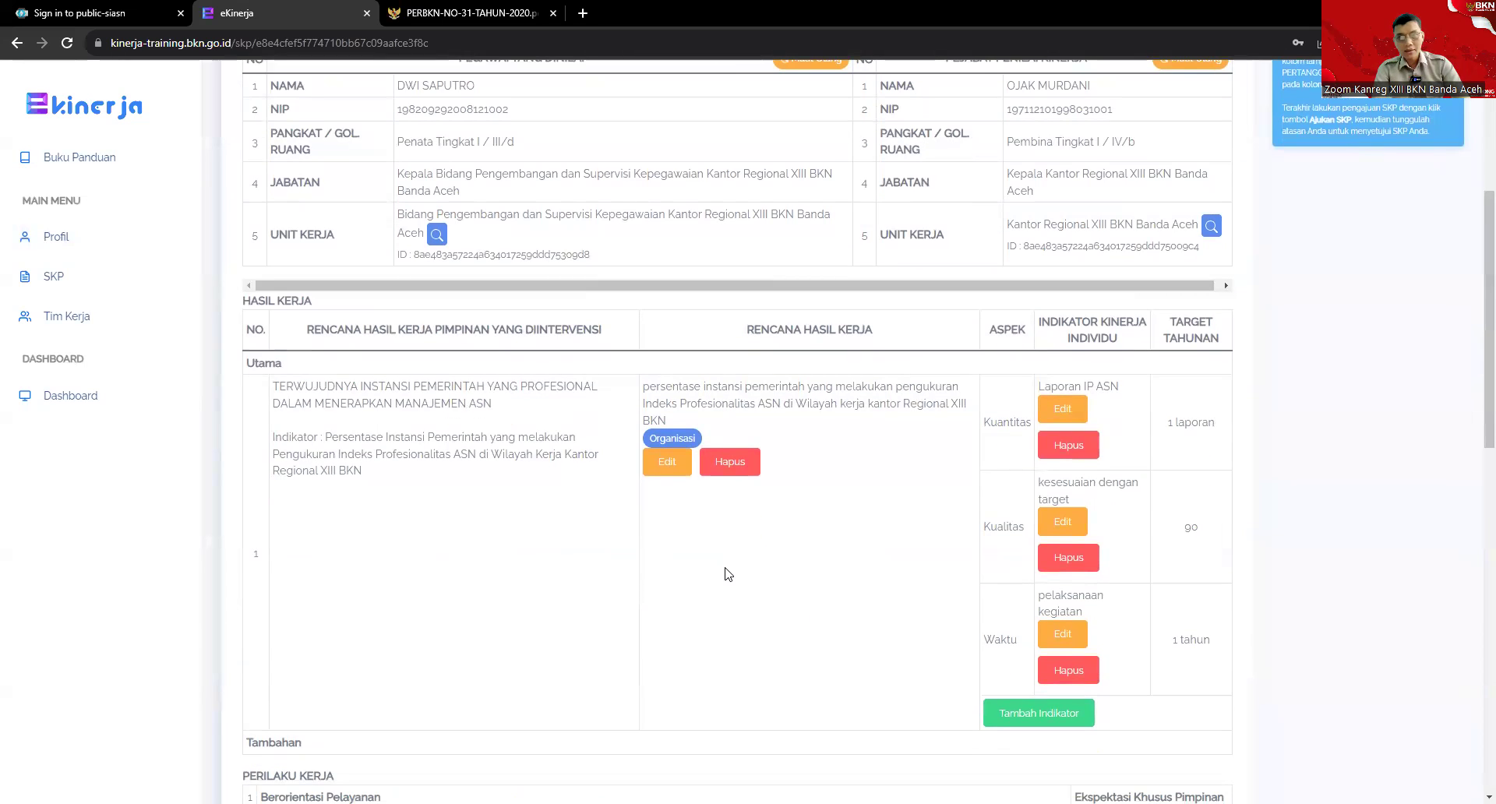
{"action": "scroll", "coordinate": [726, 574], "scroll_direction": "up", "scroll_amount": 3}
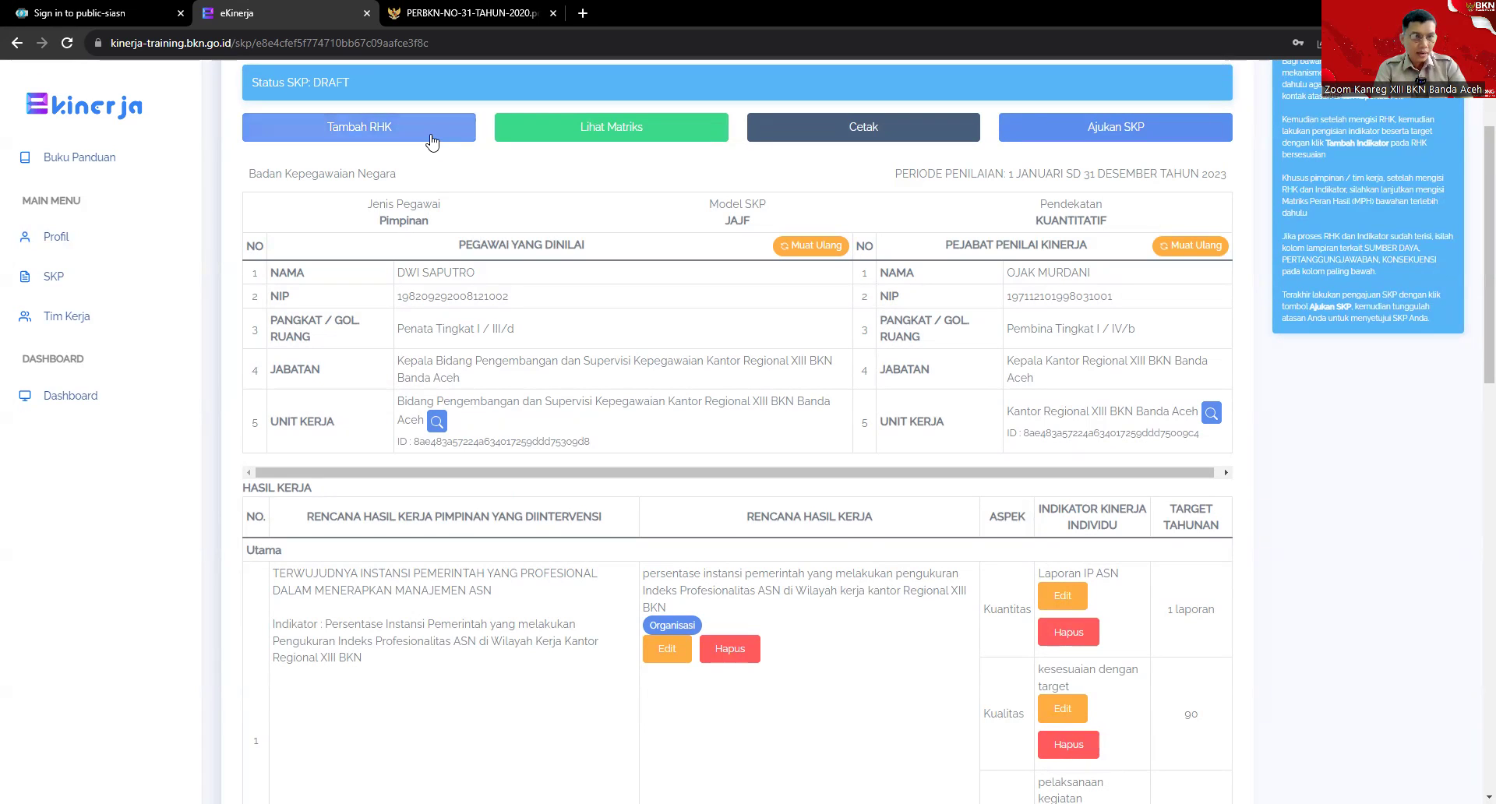
Start a new RHK entry and browse the superior's work result plans available for intervention
{"action": "left_click", "coordinate": [434, 143]}
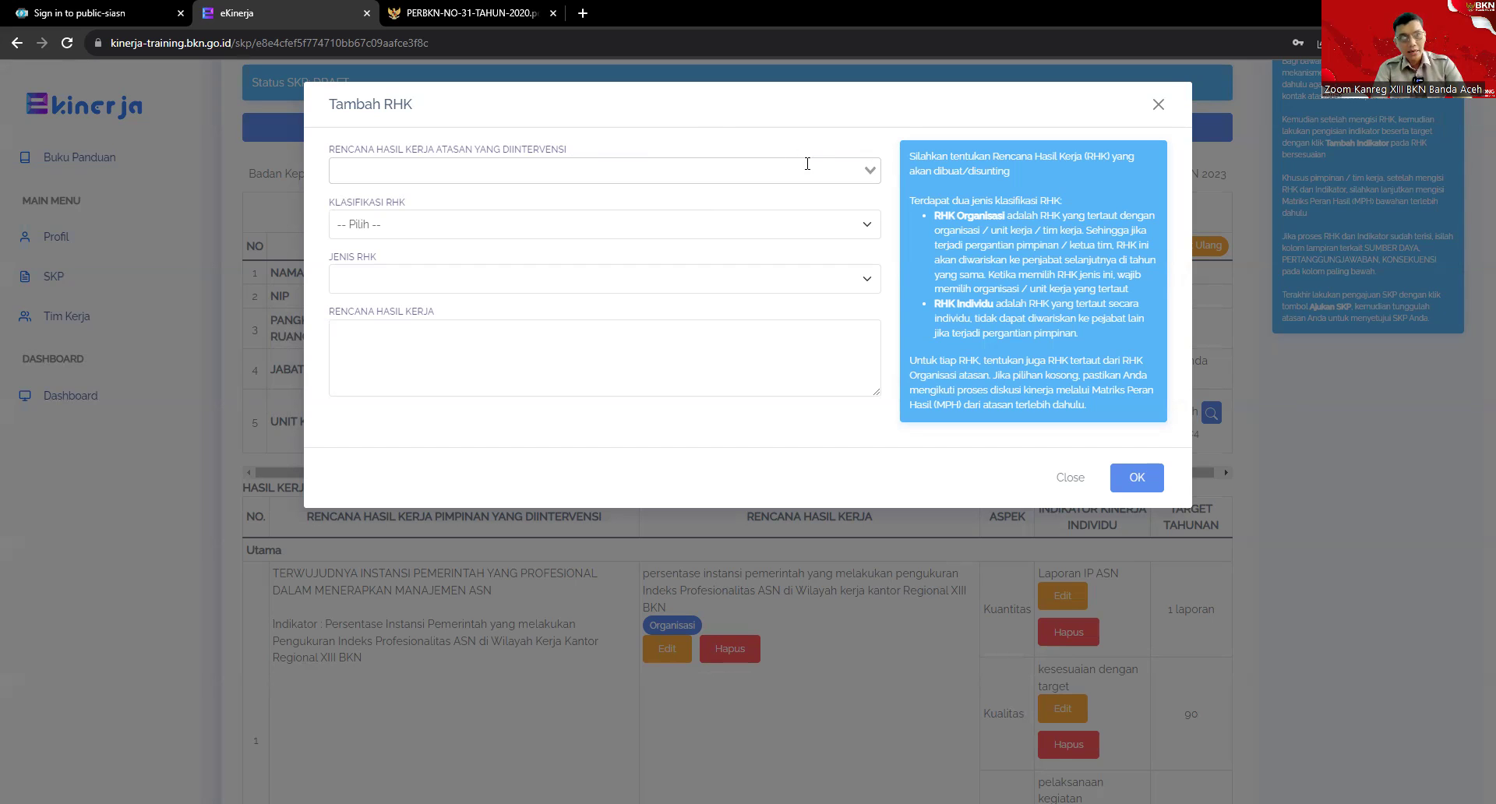
{"action": "left_click", "coordinate": [865, 177]}
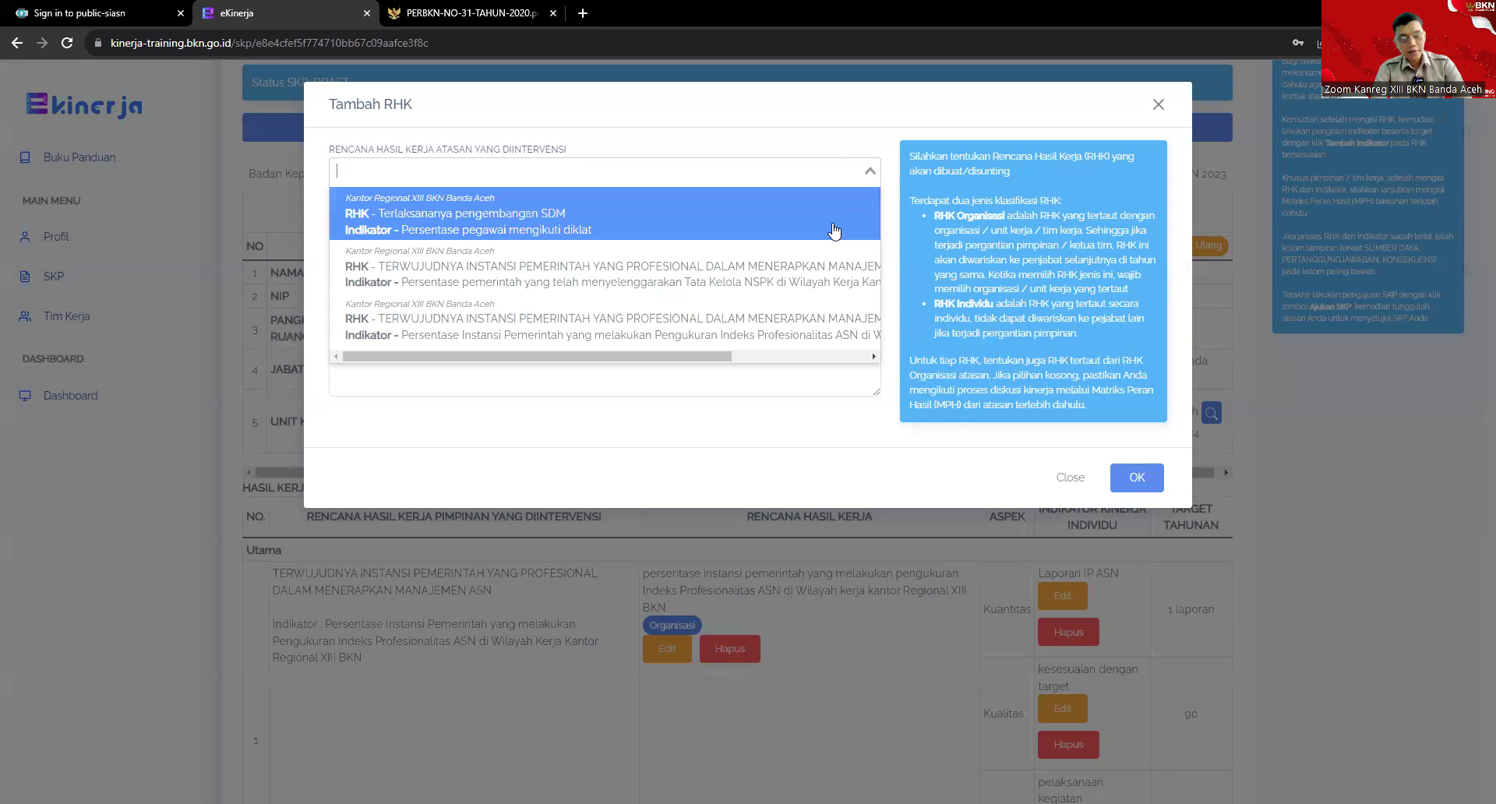
{"action": "key", "text": "Down"}
{"action": "key", "text": "Down"}
{"action": "key", "text": "Up"}
{"action": "key", "text": "Up"}
{"action": "key", "text": "Down"}
{"action": "key", "text": "Down"}
{"action": "key", "text": "Up"}
{"action": "key", "text": "Up"}
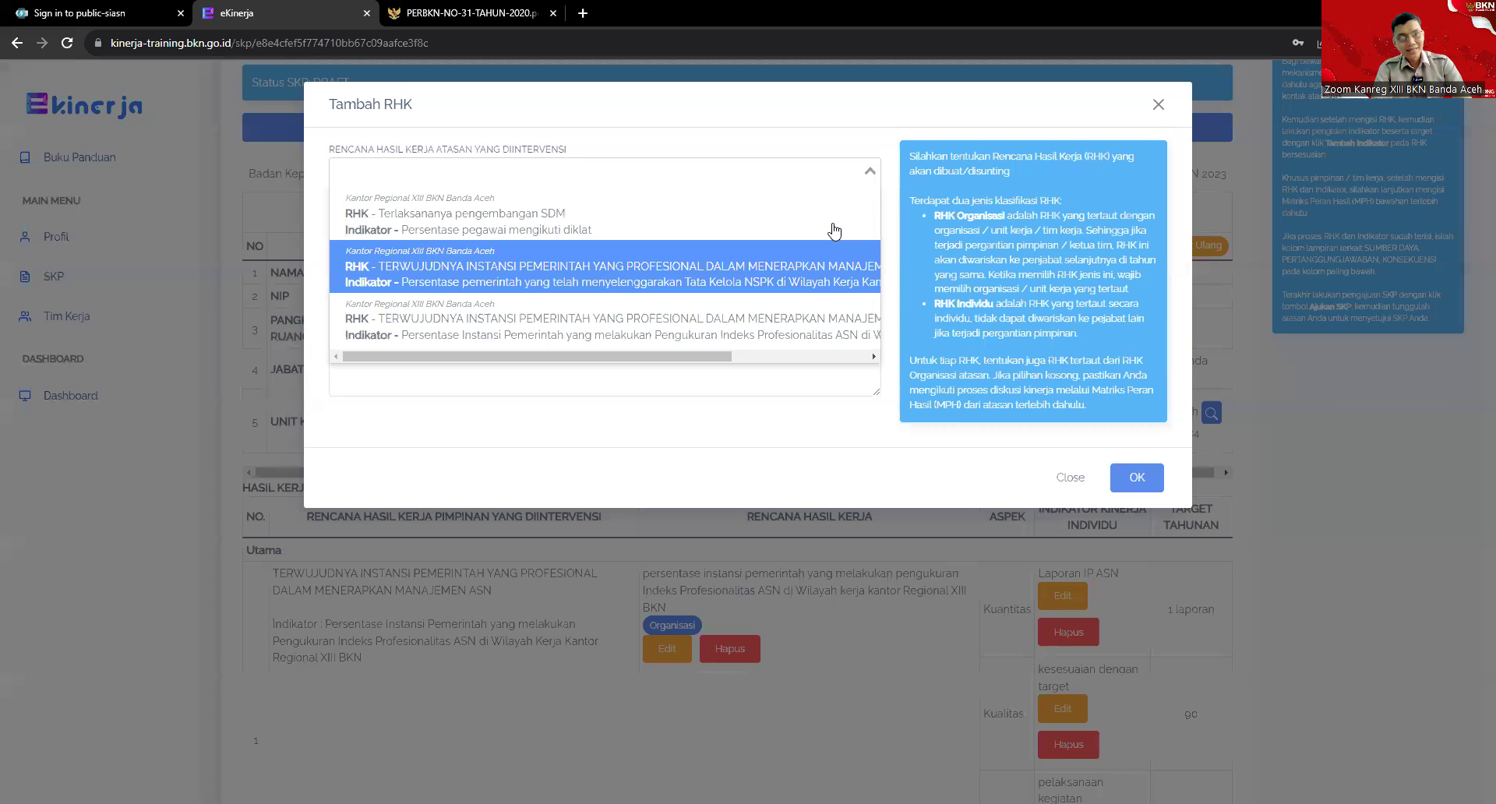
{"action": "key", "text": "Down"}
{"action": "key", "text": "Down"}
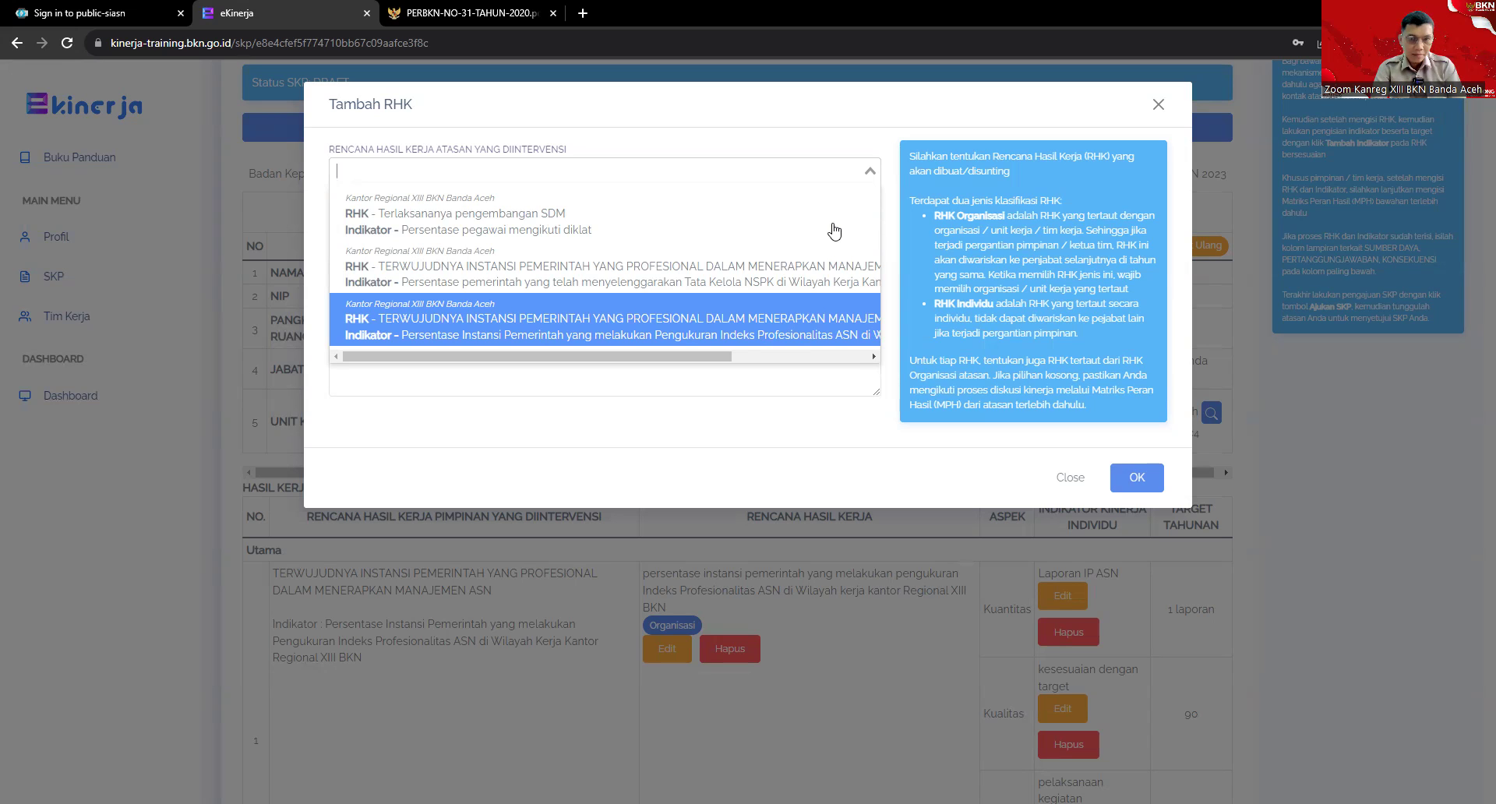
{"action": "key", "text": "Up"}
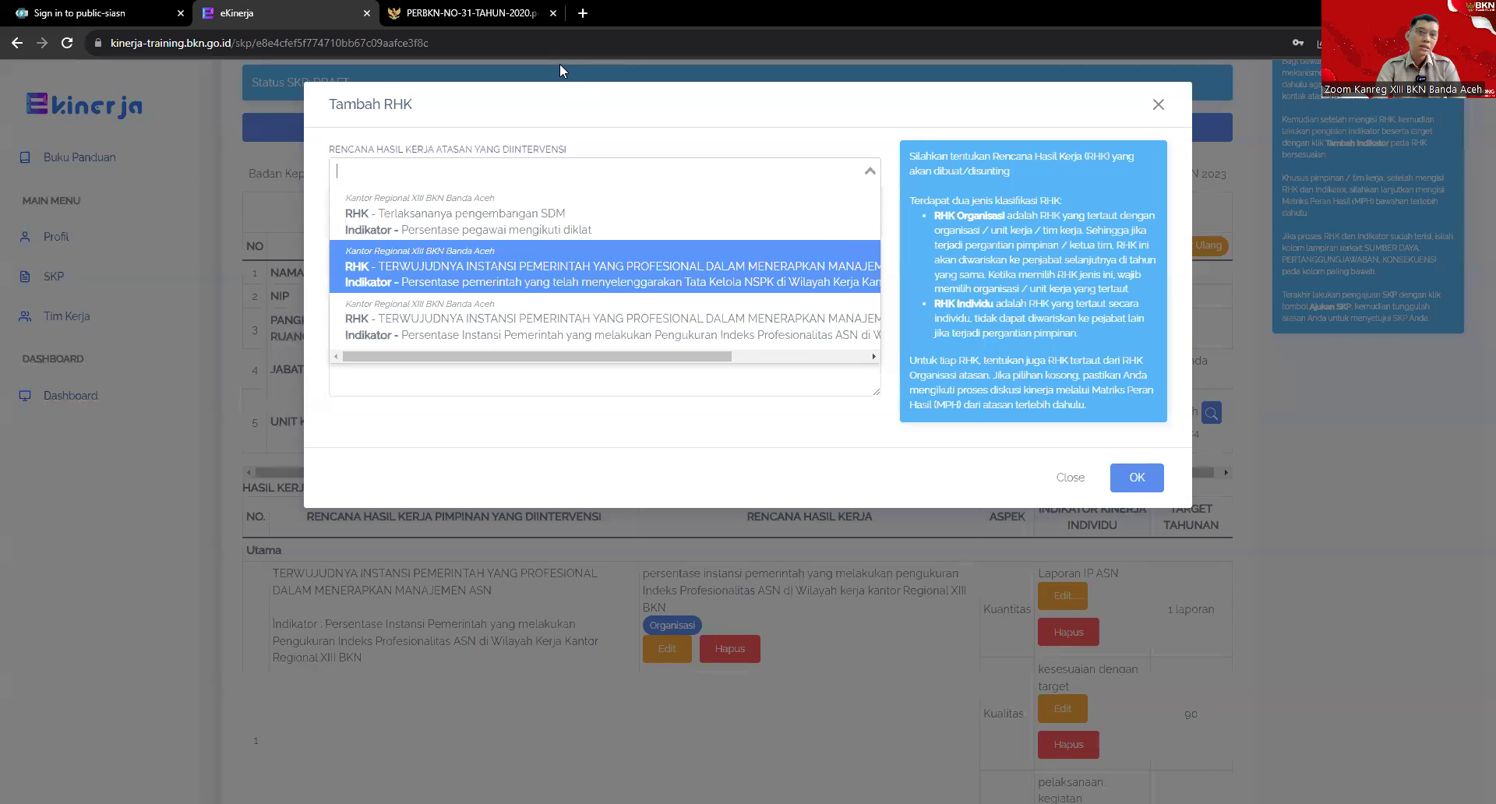
Consult the list of functions under Pasal 22 in the regulation PDF, and return to the Tambah RHK form in eKinerja
{"action": "left_click", "coordinate": [516, 22]}
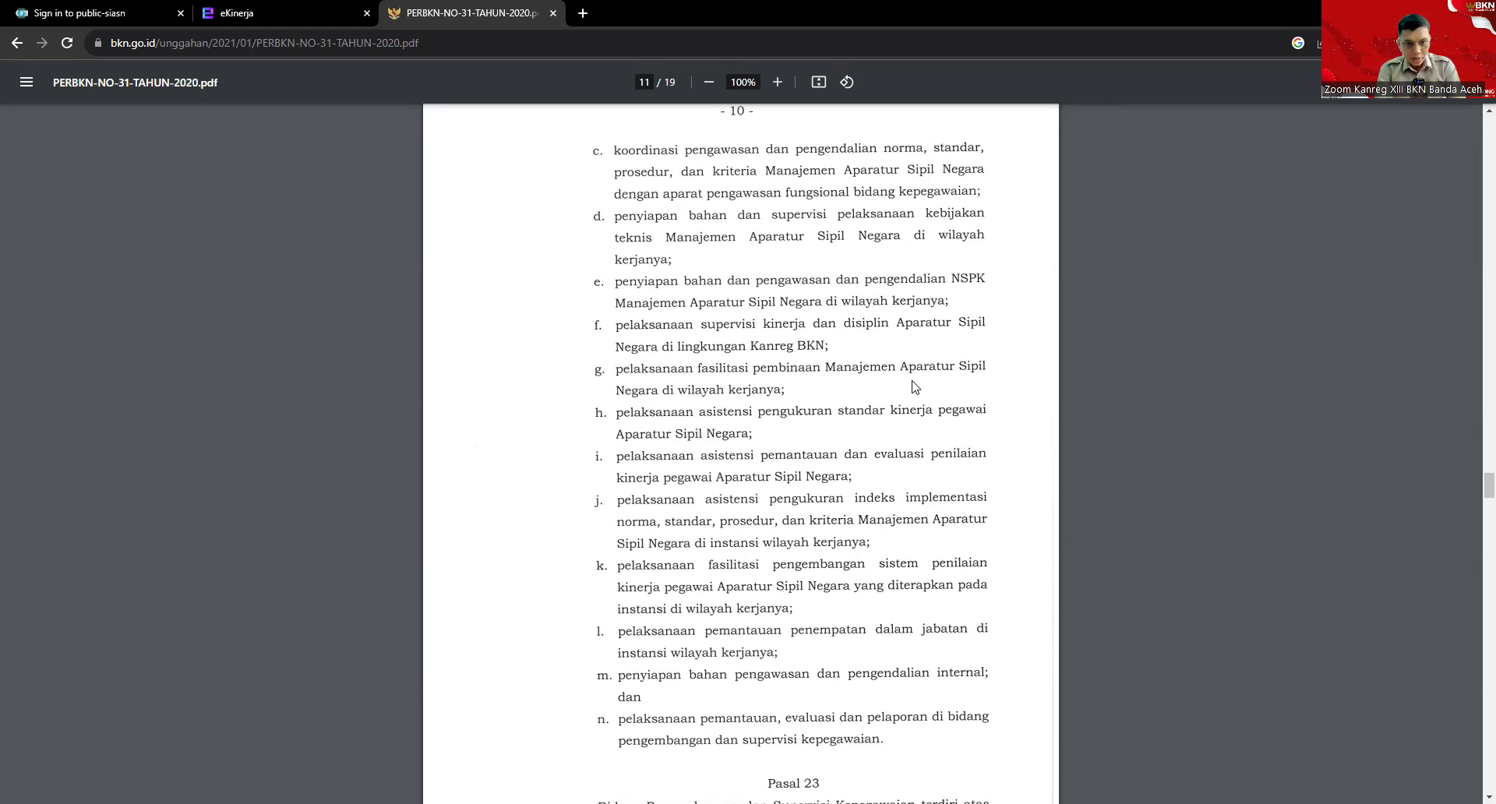
{"action": "scroll", "coordinate": [916, 387], "scroll_direction": "down", "scroll_amount": 1}
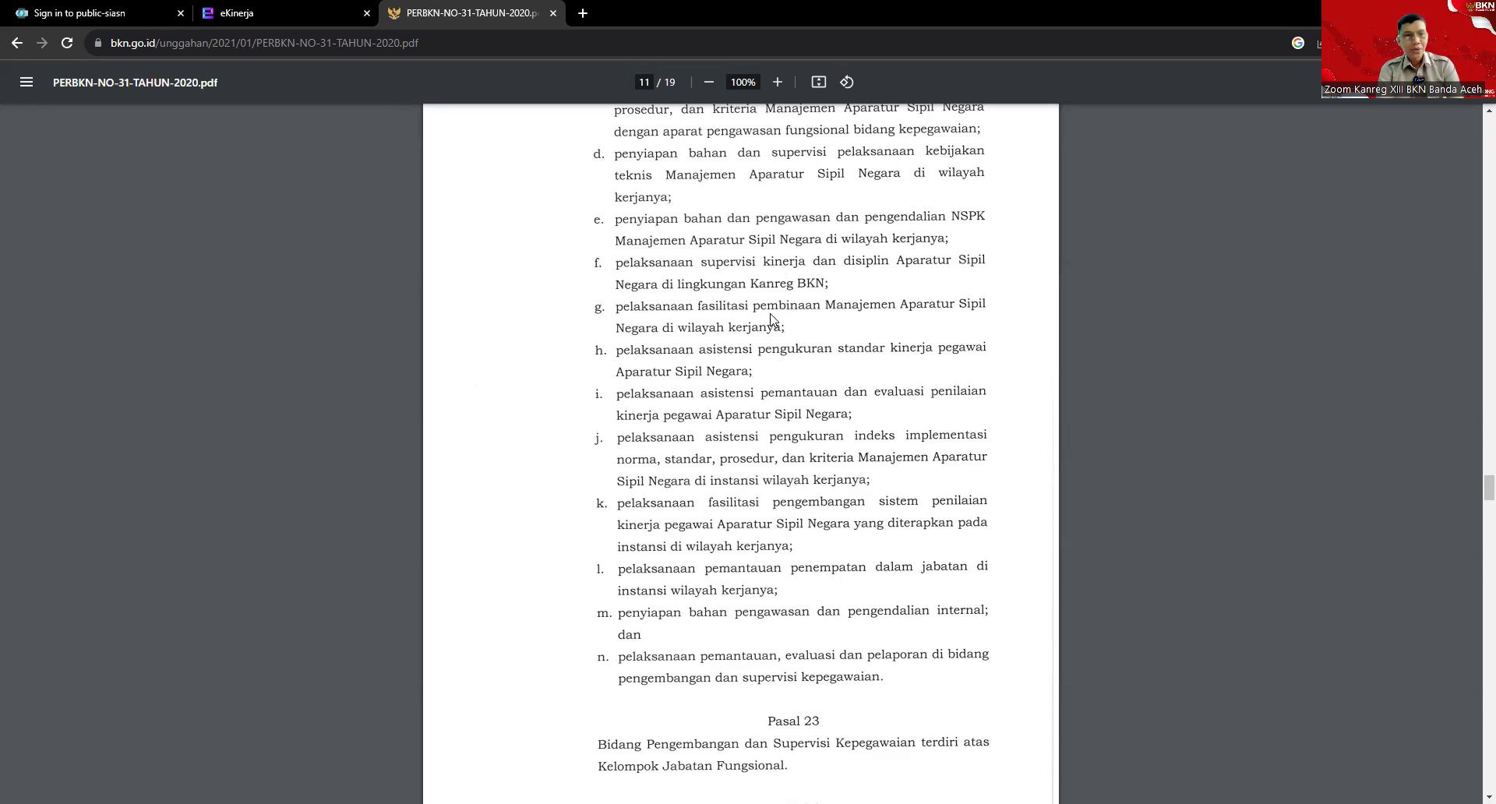
{"action": "left_click", "coordinate": [321, 10]}
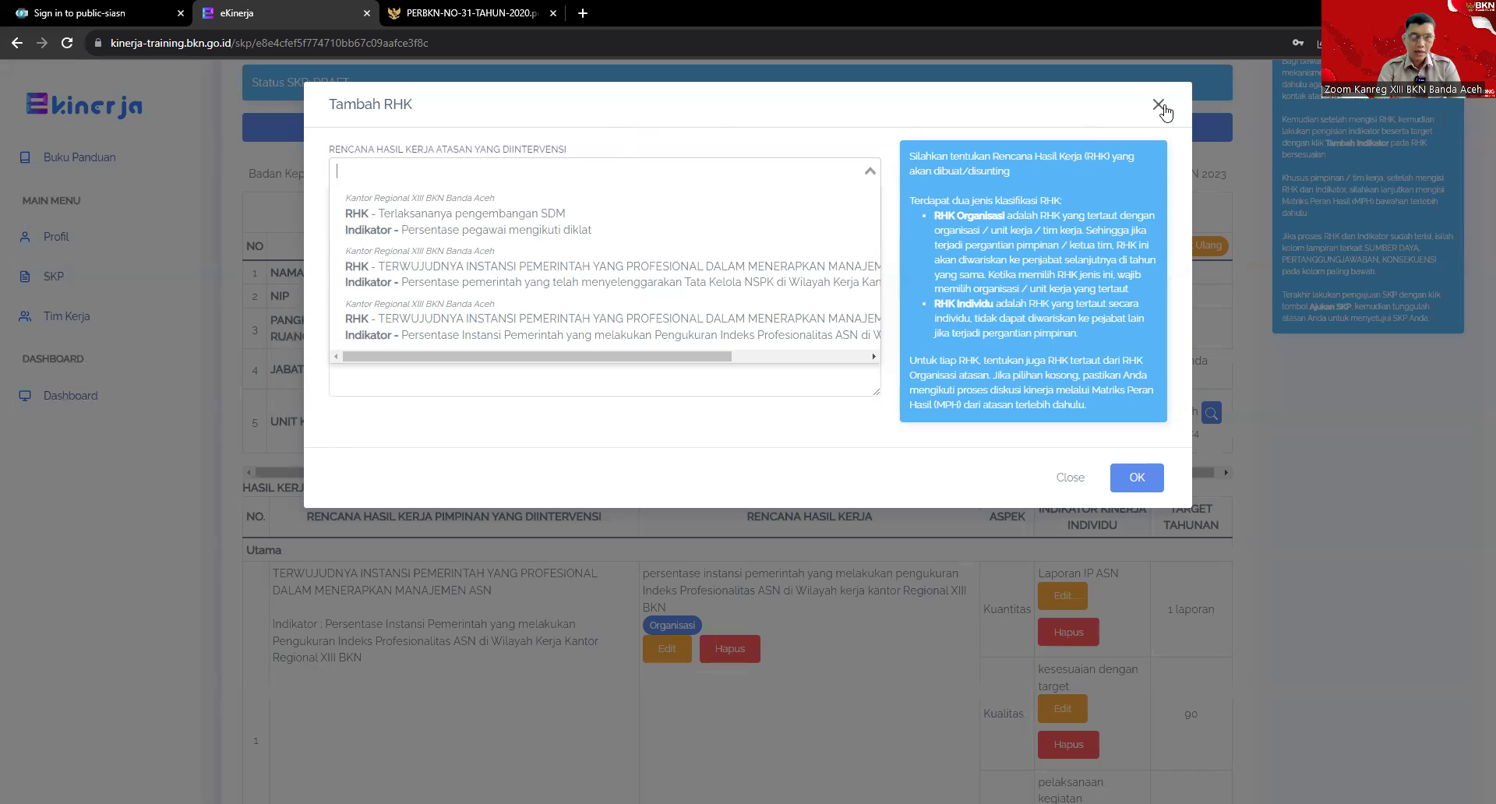
Assign the new RHK to the superior's Indeks Profesionalitas ASN plan, classification Organisasi and unit Bidang Pengembangan dan Supervisi Kepegawaian, and check the Jenis RHK options
{"action": "left_click", "coordinate": [767, 320]}
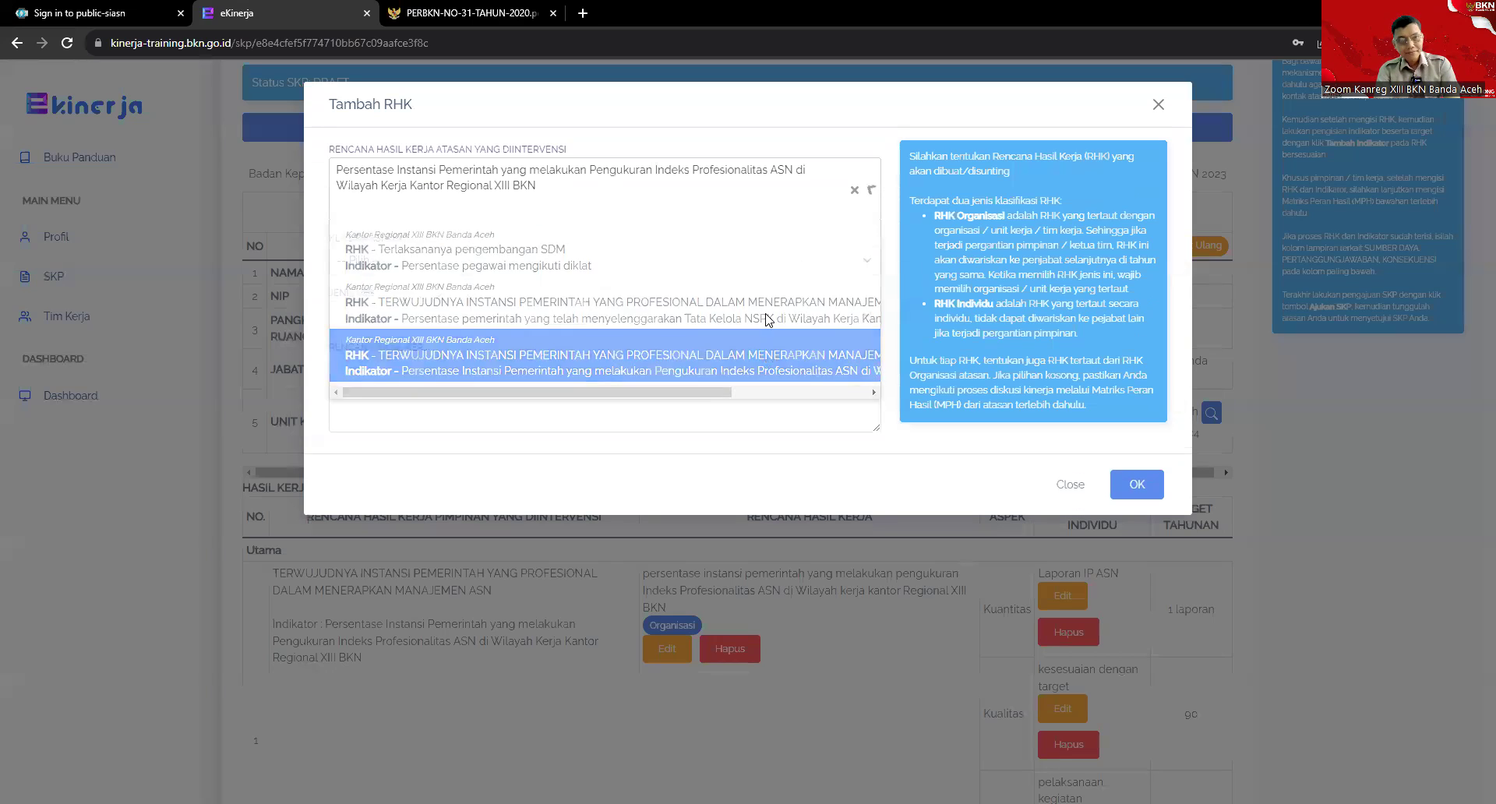
{"action": "left_click", "coordinate": [712, 258]}
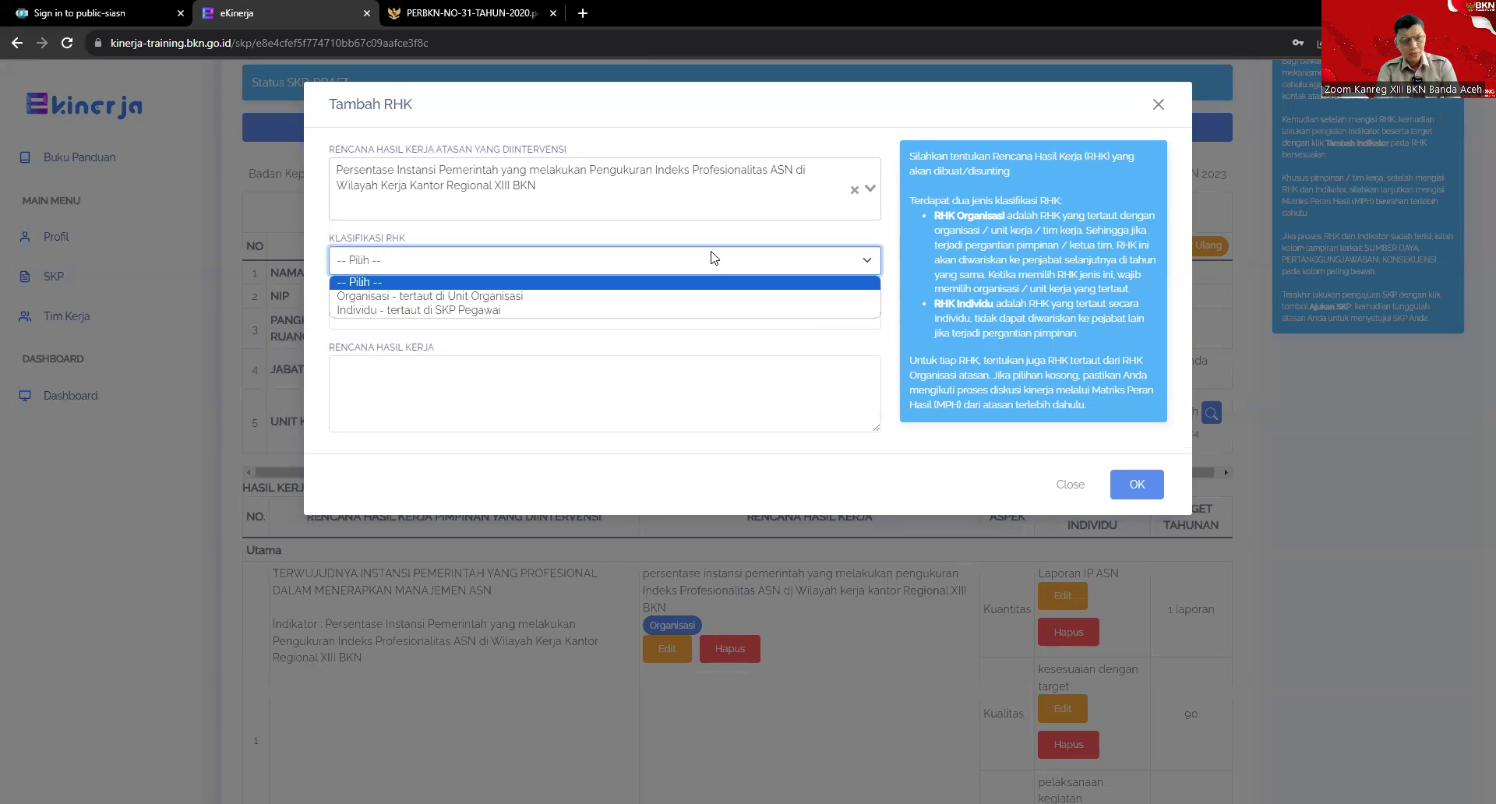
{"action": "left_click", "coordinate": [690, 297]}
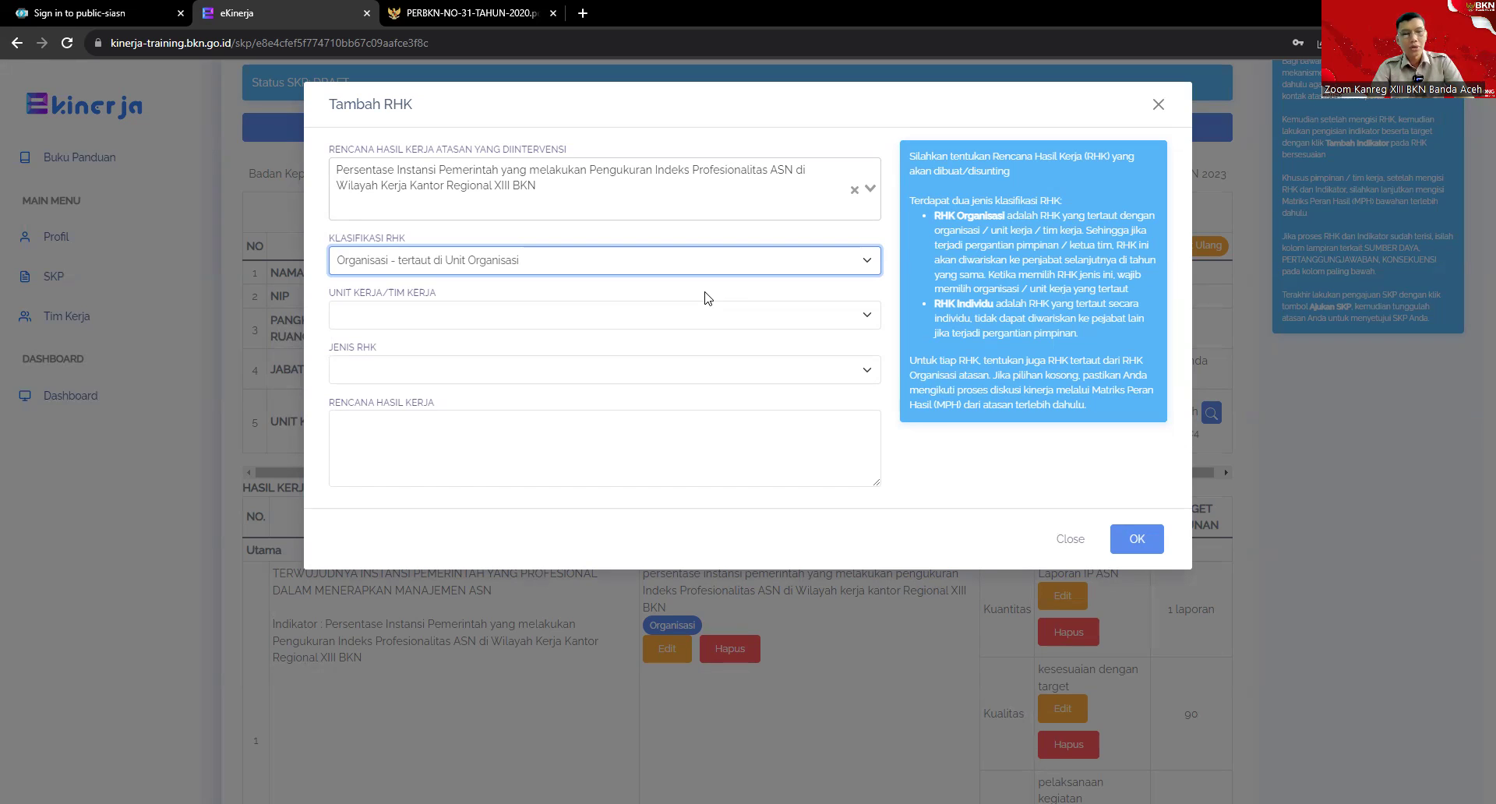
{"action": "left_click", "coordinate": [710, 312]}
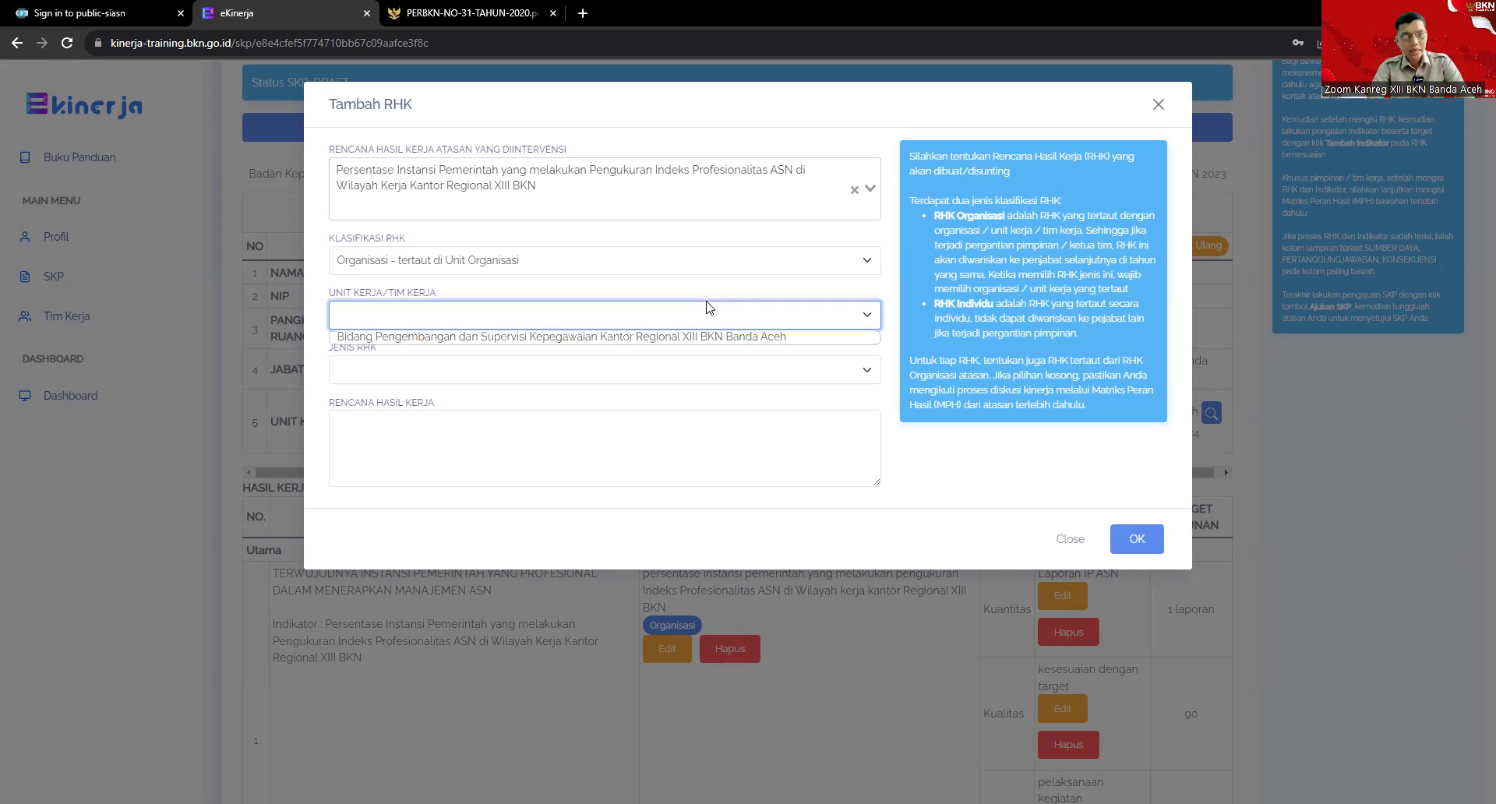
{"action": "left_click", "coordinate": [711, 337]}
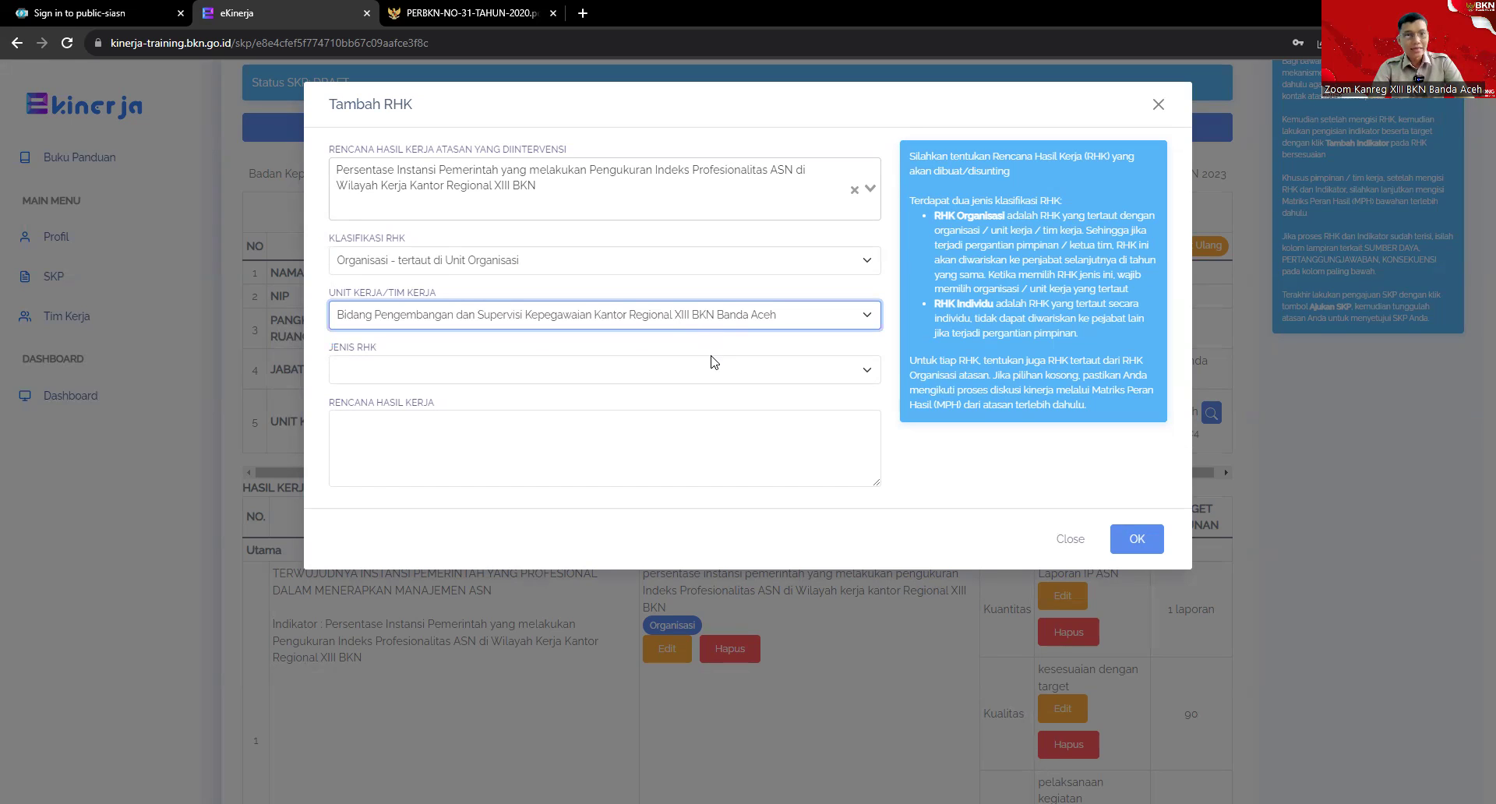
{"action": "left_click", "coordinate": [711, 363]}
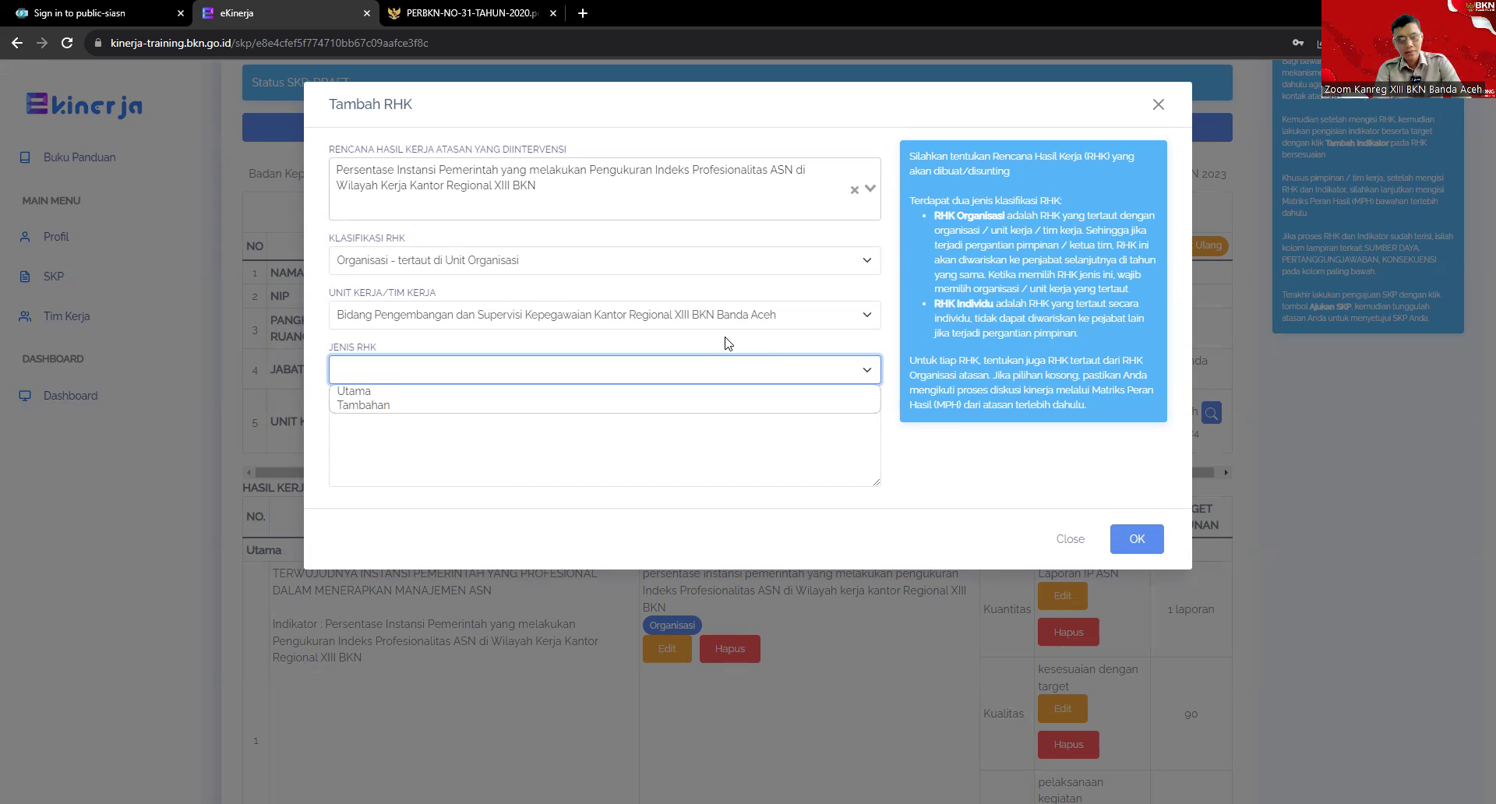
{"action": "left_click", "coordinate": [728, 343]}
Consult the unit's functions in the regulation PDF, enter the placeholder "kfkfkfkfkdkfkf" as the Rencana Hasil Kerja, and discard the RHK form
{"action": "left_click", "coordinate": [702, 435]}
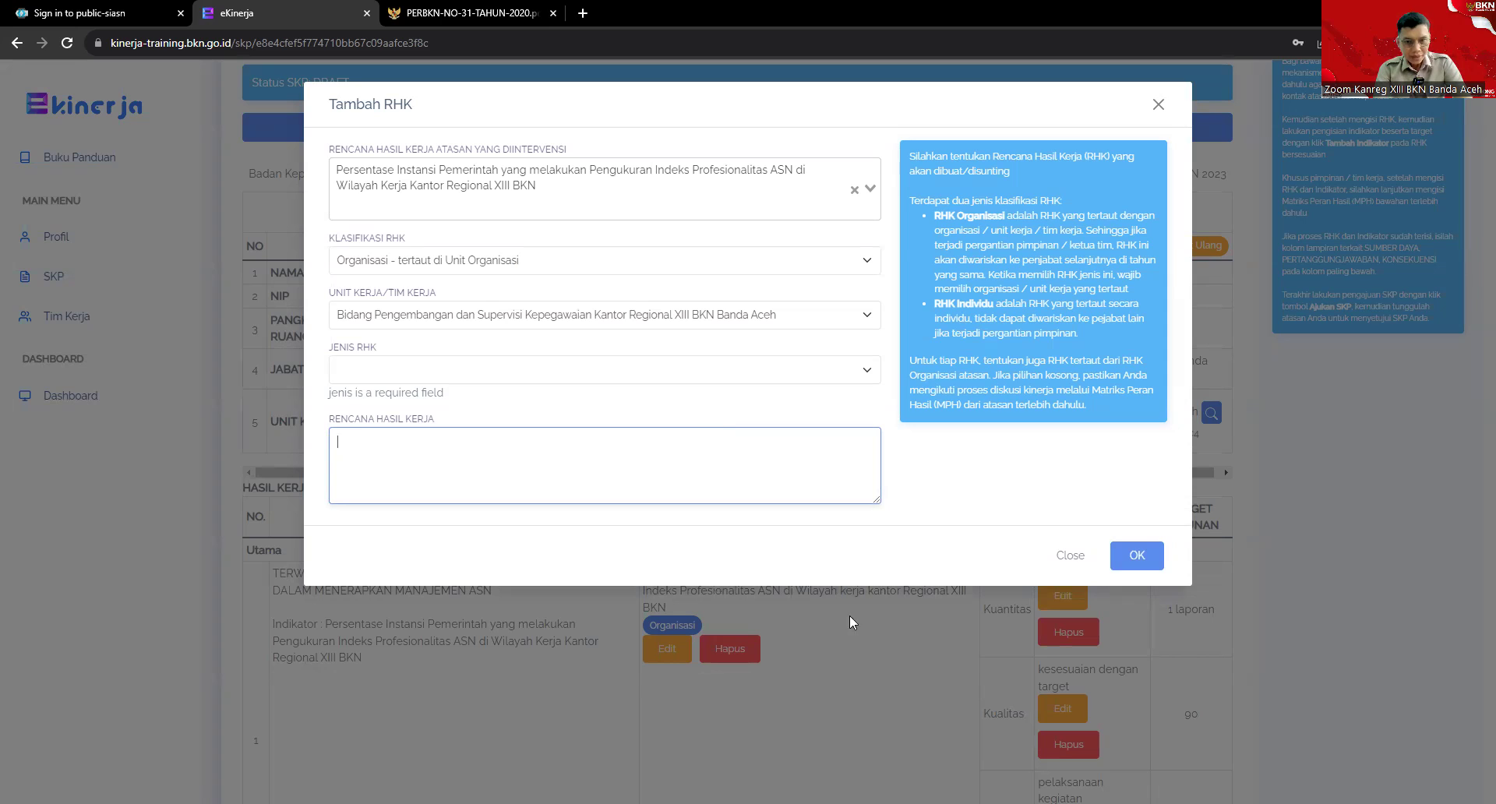
{"action": "left_click", "coordinate": [616, 54]}
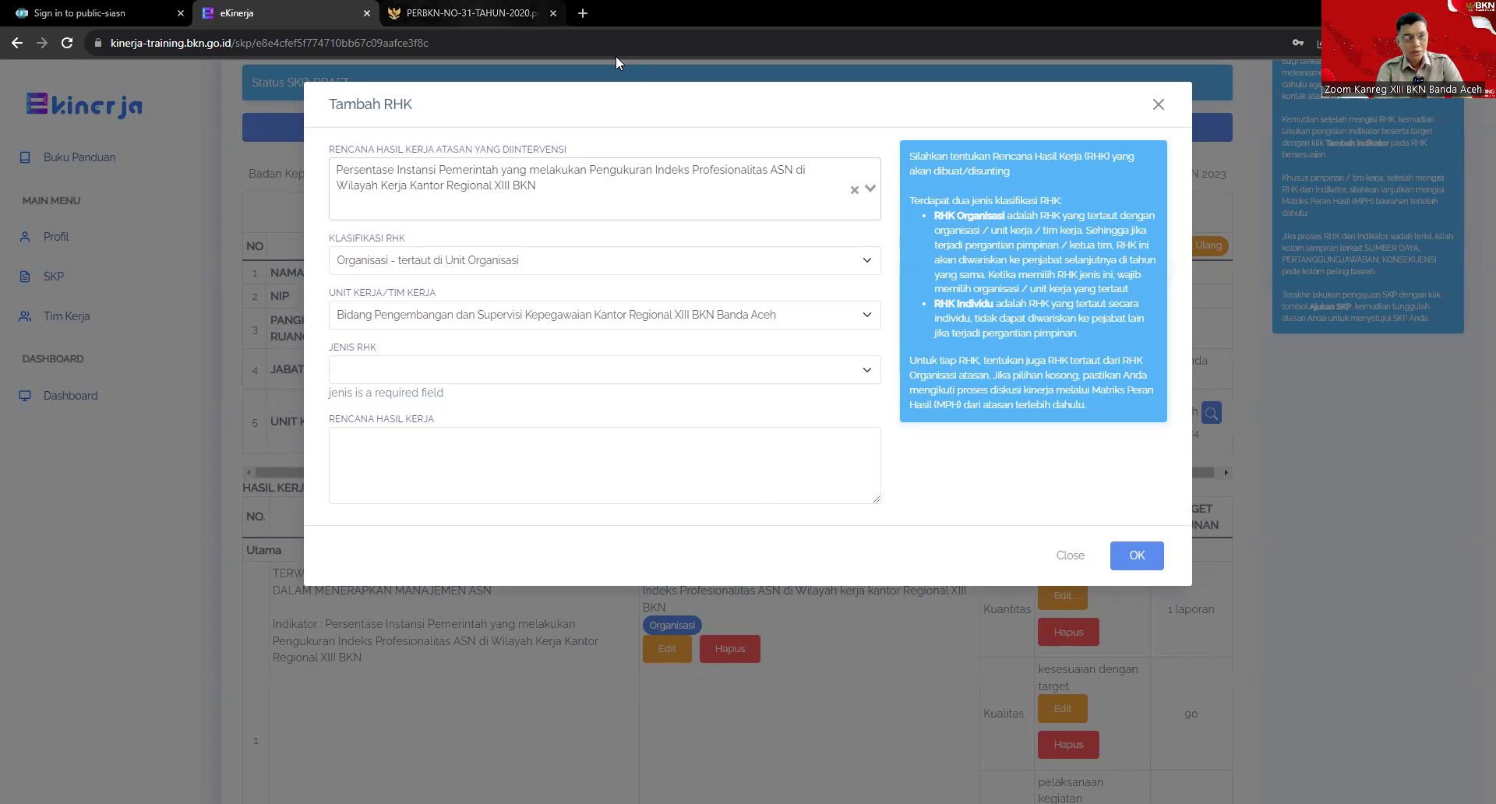
{"action": "key", "text": "ctrl+Tab"}
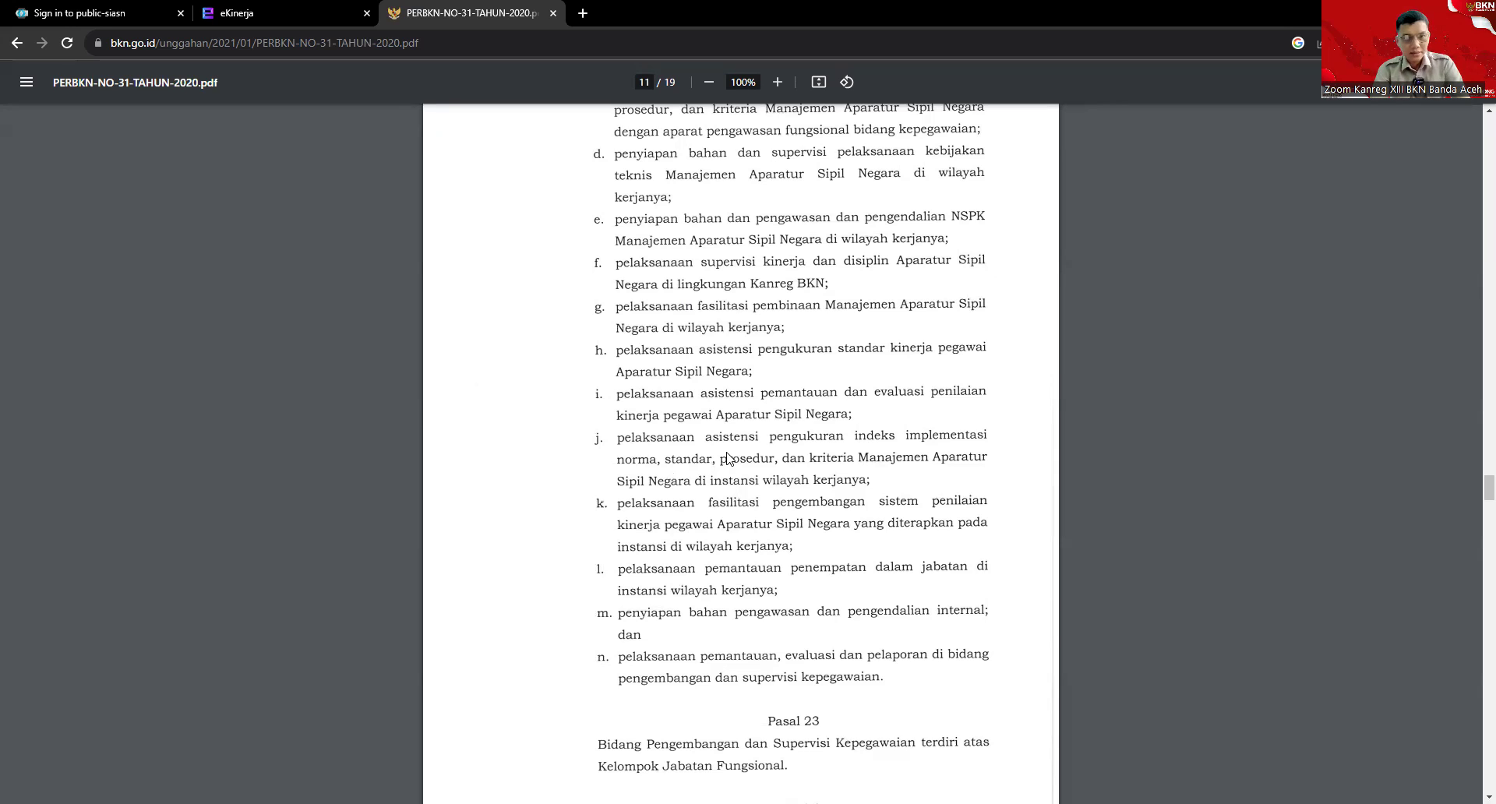
{"action": "left_click", "coordinate": [288, 12]}
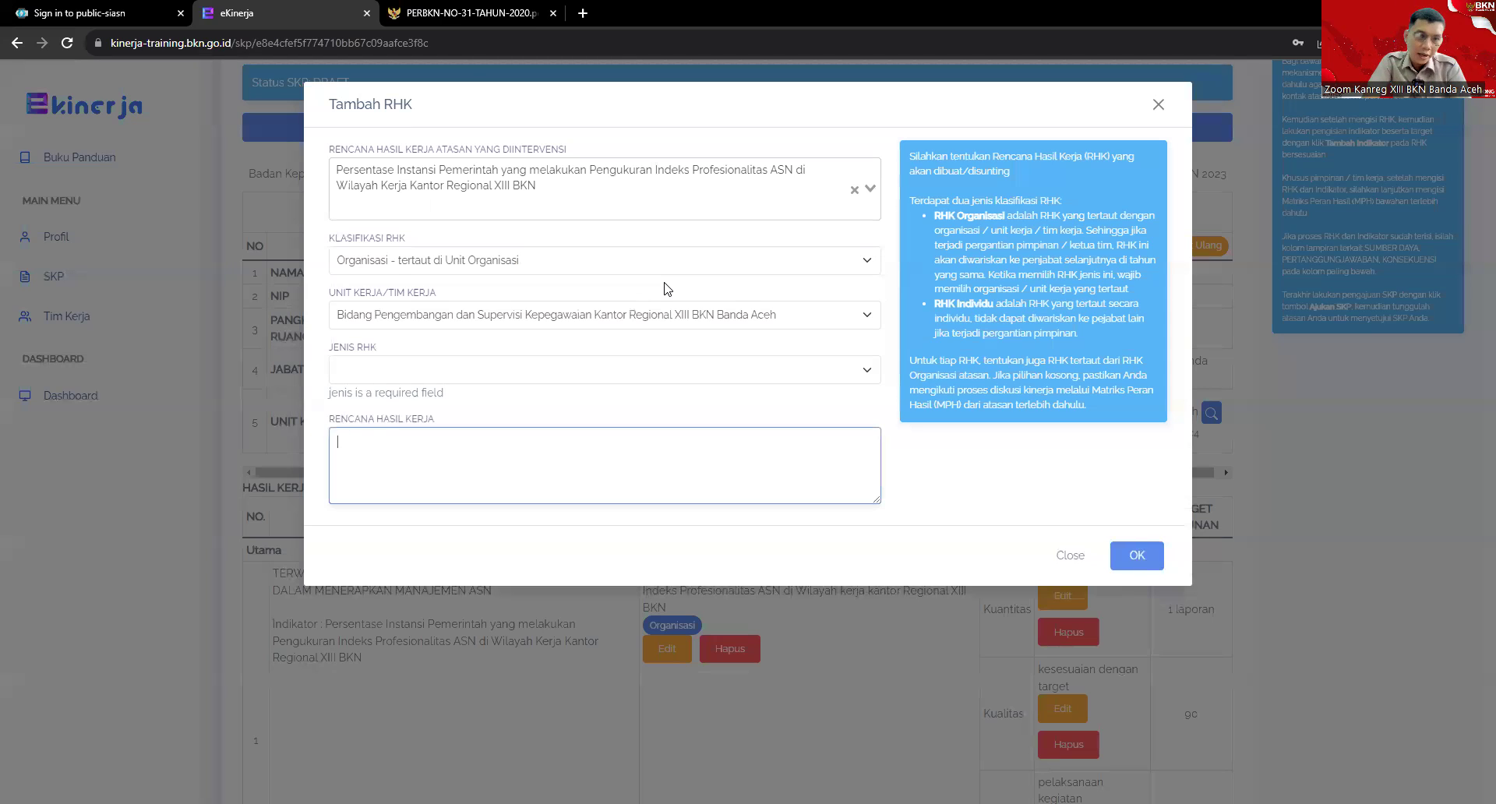
{"action": "type", "text": "kfkfkfkfkdkfkf"}
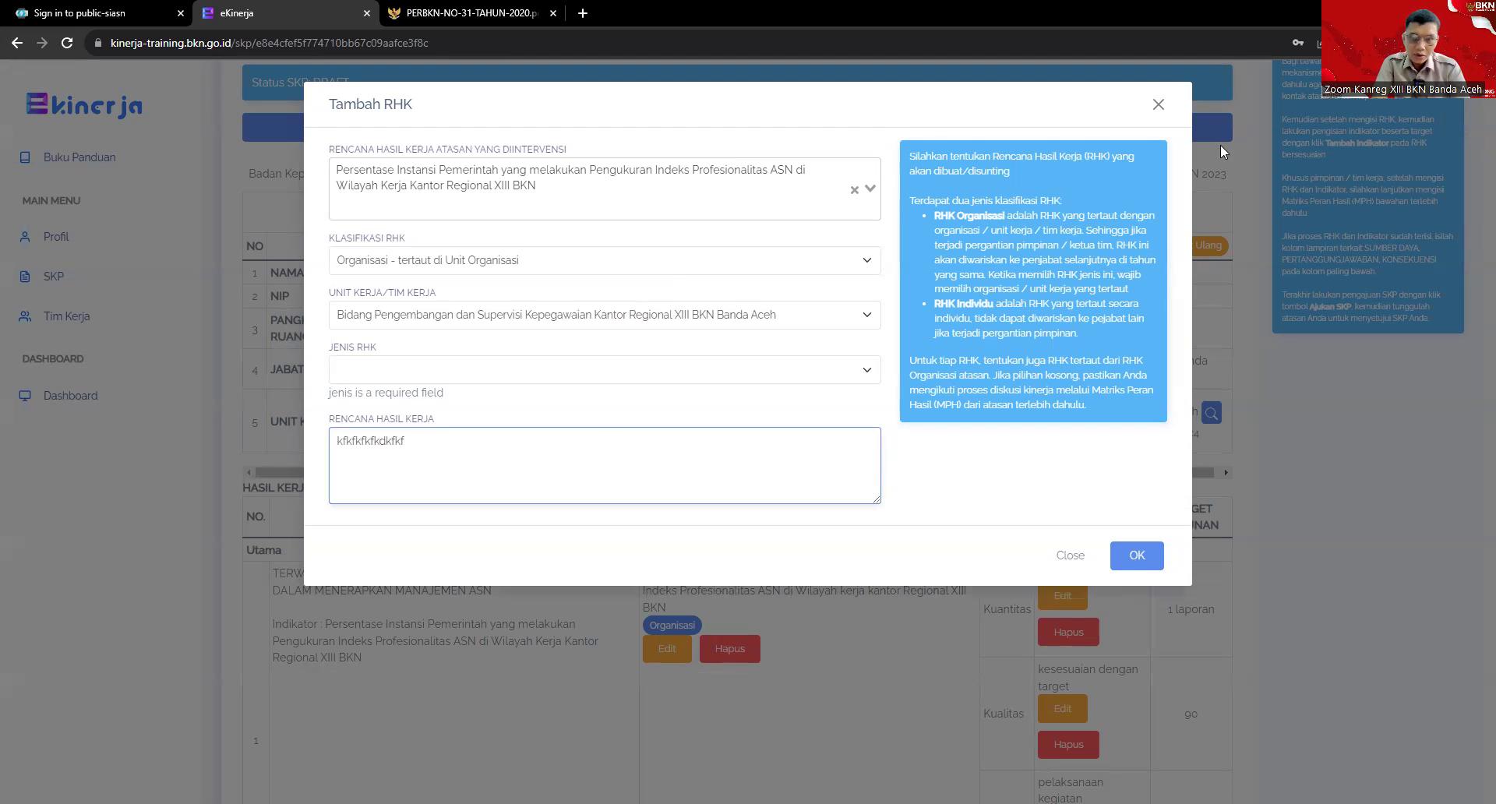
{"action": "left_click", "coordinate": [1159, 105]}
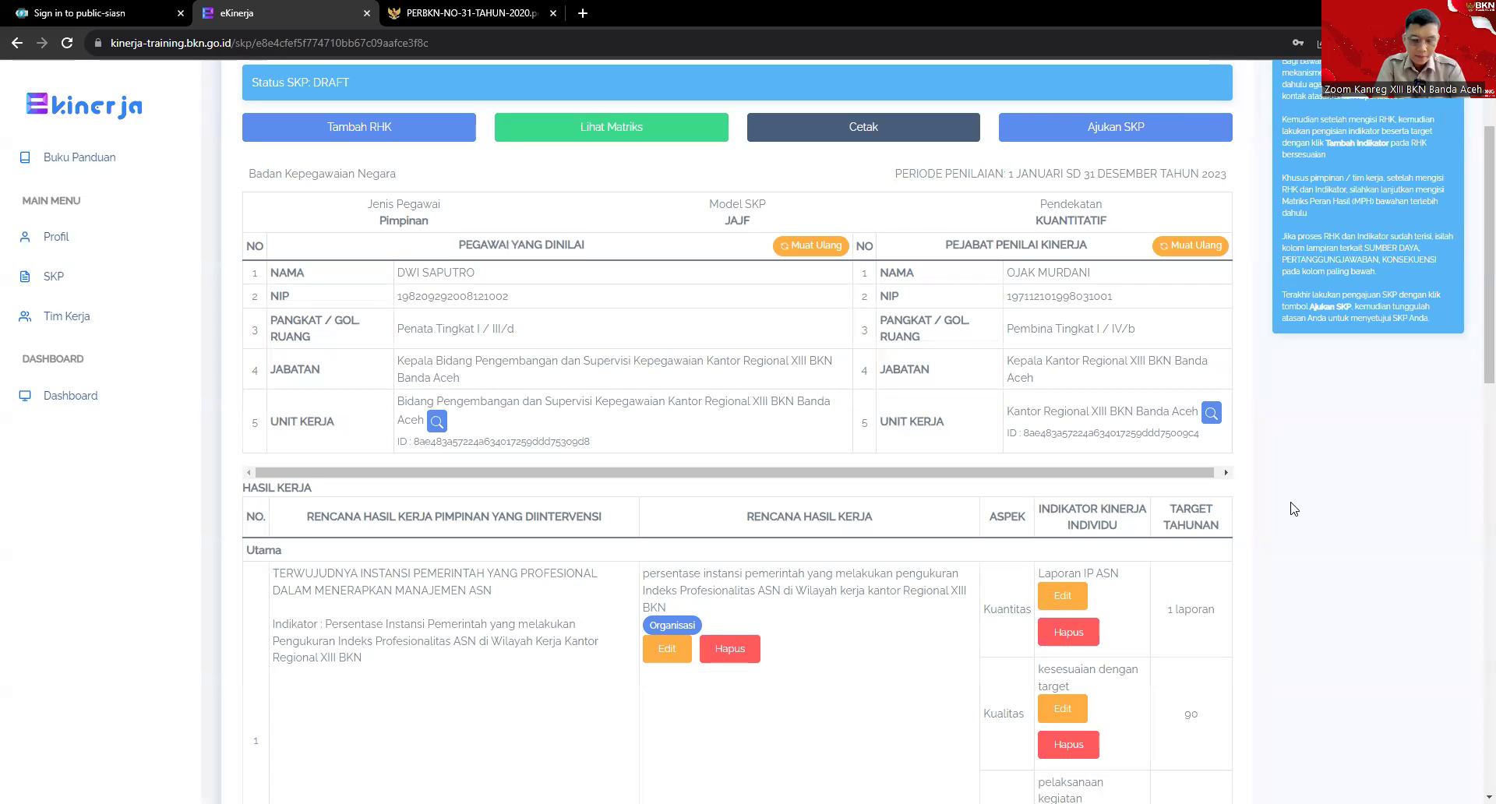
Inspect the blank Tambah Indikator form for the Utama RHK in the Hasil Kerja table, and close it without adding anything
{"action": "scroll", "coordinate": [1294, 508], "scroll_direction": "down", "scroll_amount": 3}
{"action": "scroll", "coordinate": [1294, 508], "scroll_direction": "down", "scroll_amount": 1}
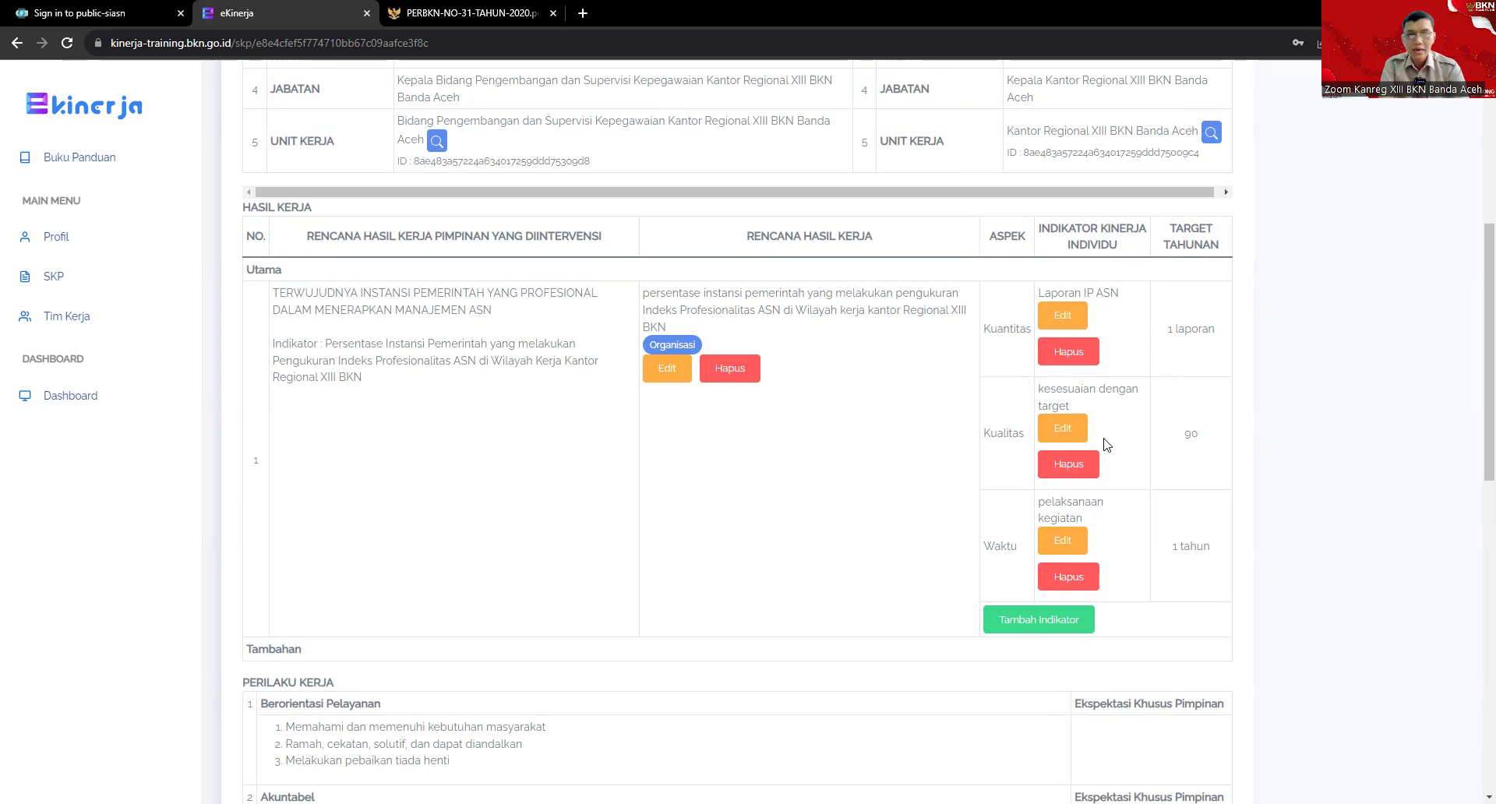
{"action": "left_click", "coordinate": [1086, 621]}
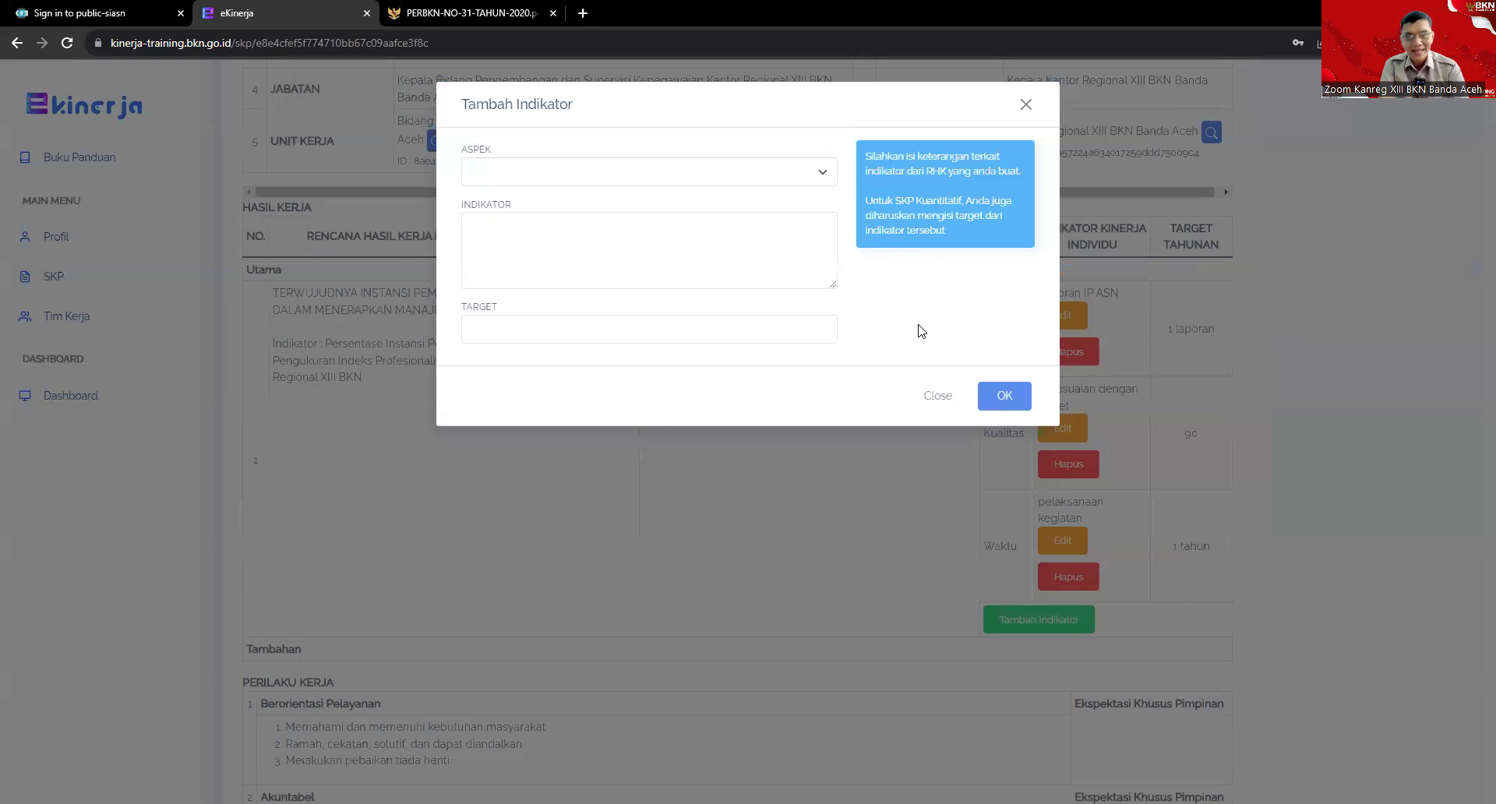
{"action": "left_click", "coordinate": [1026, 105]}
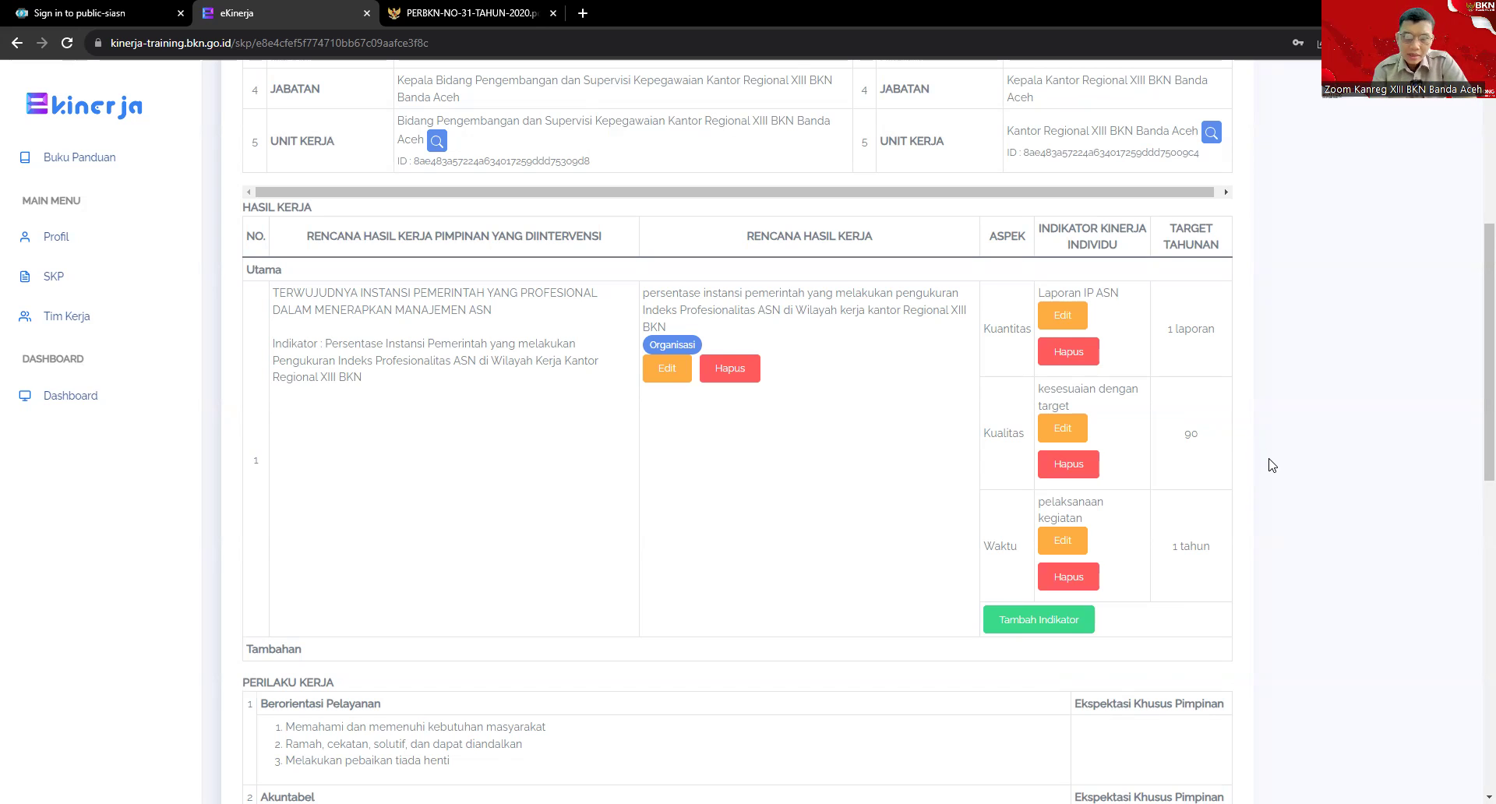
Check which Aspek options a new indicator offers for the Utama RHK, and leave the form without saving
{"action": "scroll", "coordinate": [1272, 465], "scroll_direction": "down", "scroll_amount": 1}
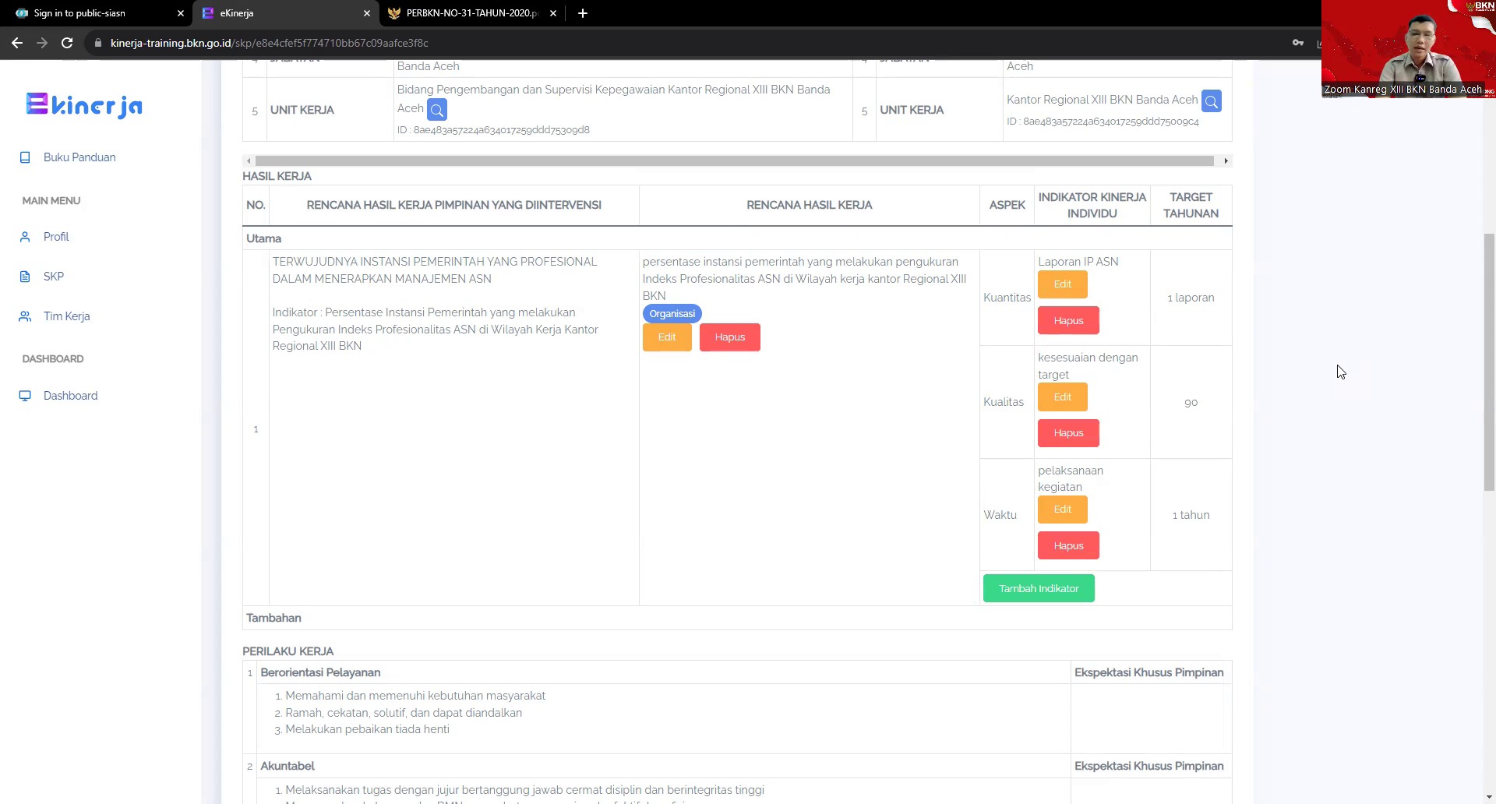
{"action": "scroll", "coordinate": [1340, 371], "scroll_direction": "down", "scroll_amount": 3}
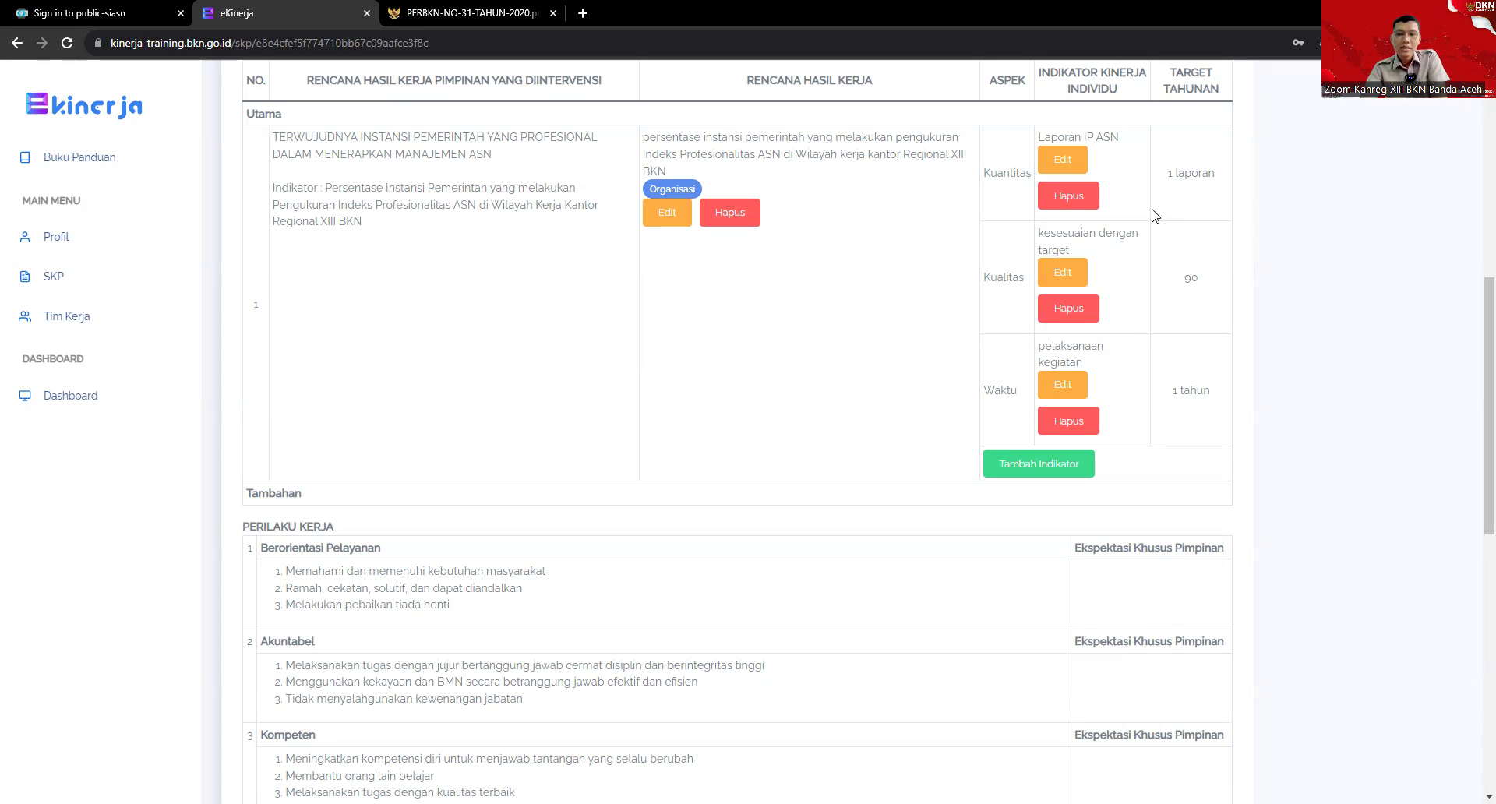
{"action": "left_click", "coordinate": [1059, 463]}
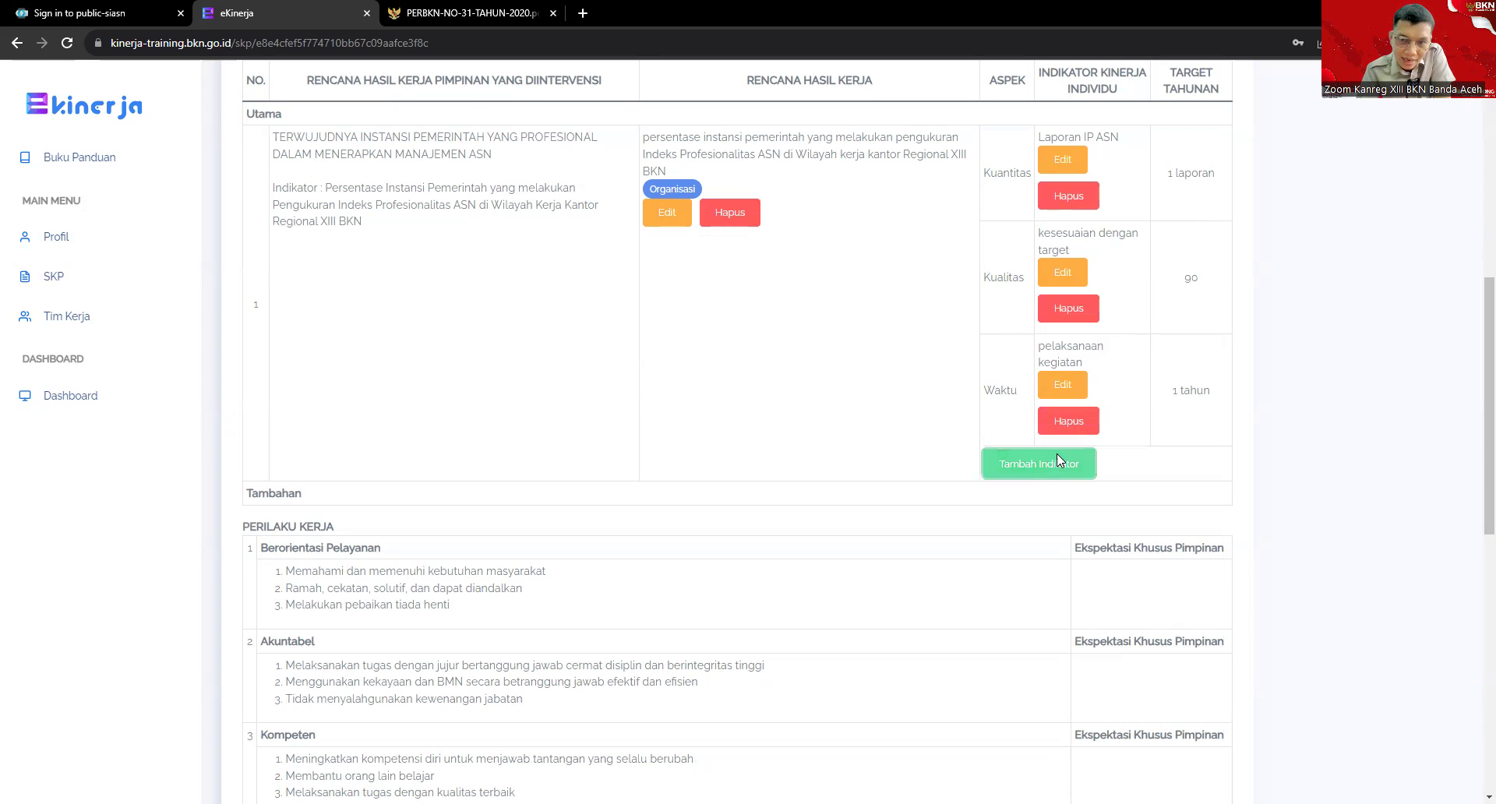
{"action": "left_click", "coordinate": [805, 182]}
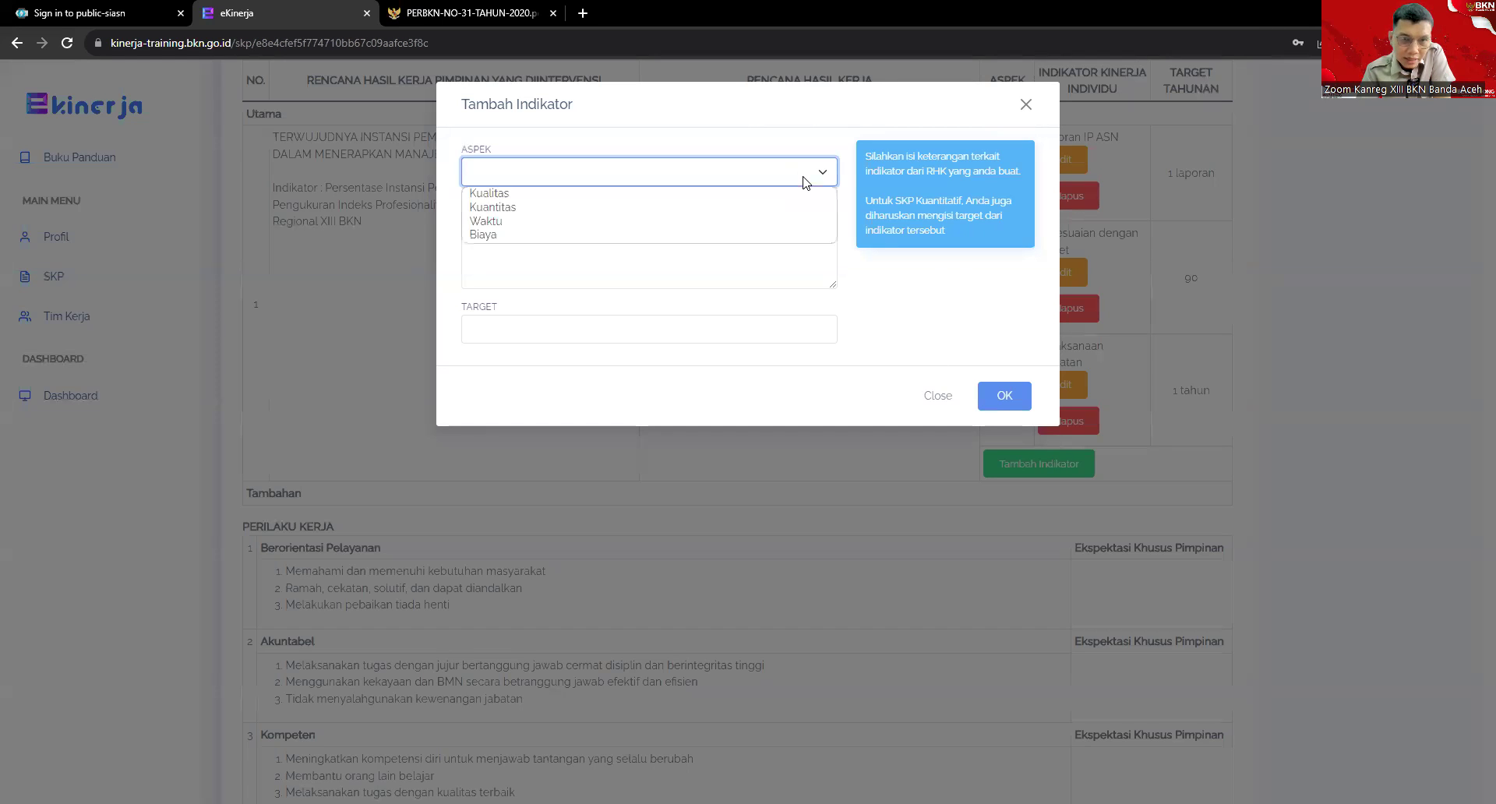
{"action": "left_click", "coordinate": [1027, 105]}
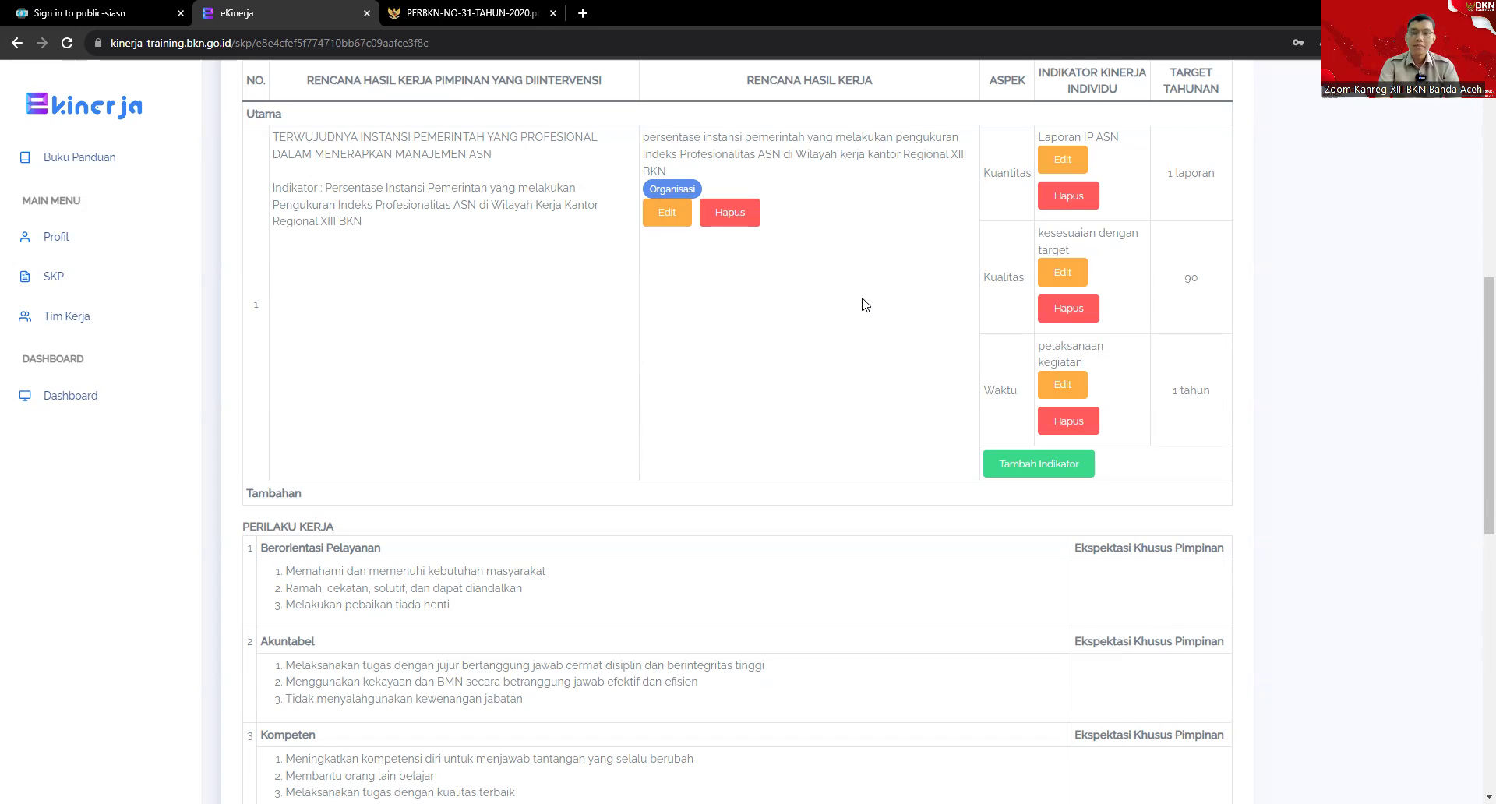
Review the Perilaku Kerja and Lampiran sections, and view the Dukungan Sumber Daya attachment's edit form without changing it
{"action": "scroll", "coordinate": [865, 305], "scroll_direction": "down", "scroll_amount": 1}
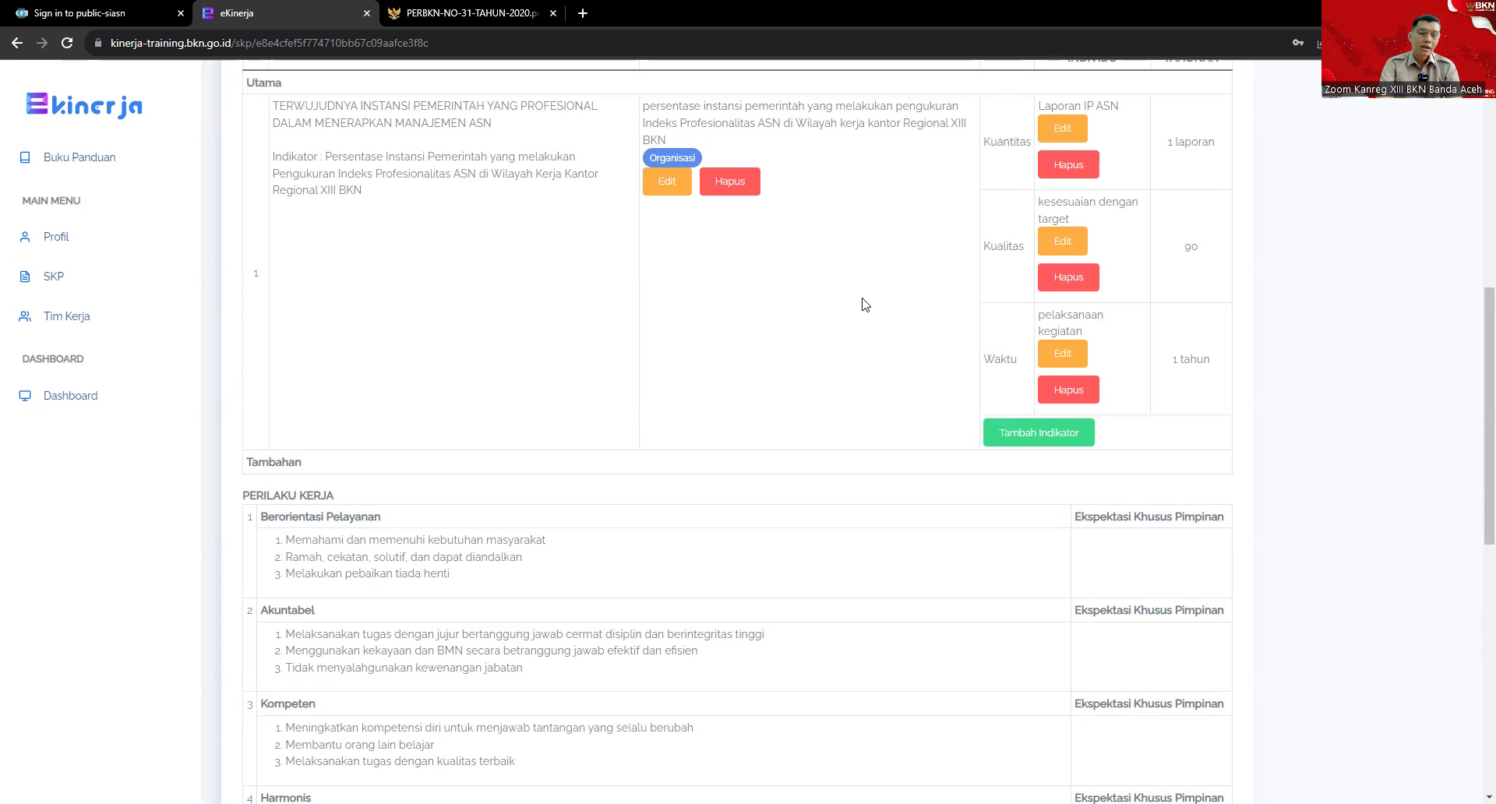
{"action": "scroll", "coordinate": [865, 305], "scroll_direction": "down", "scroll_amount": 5}
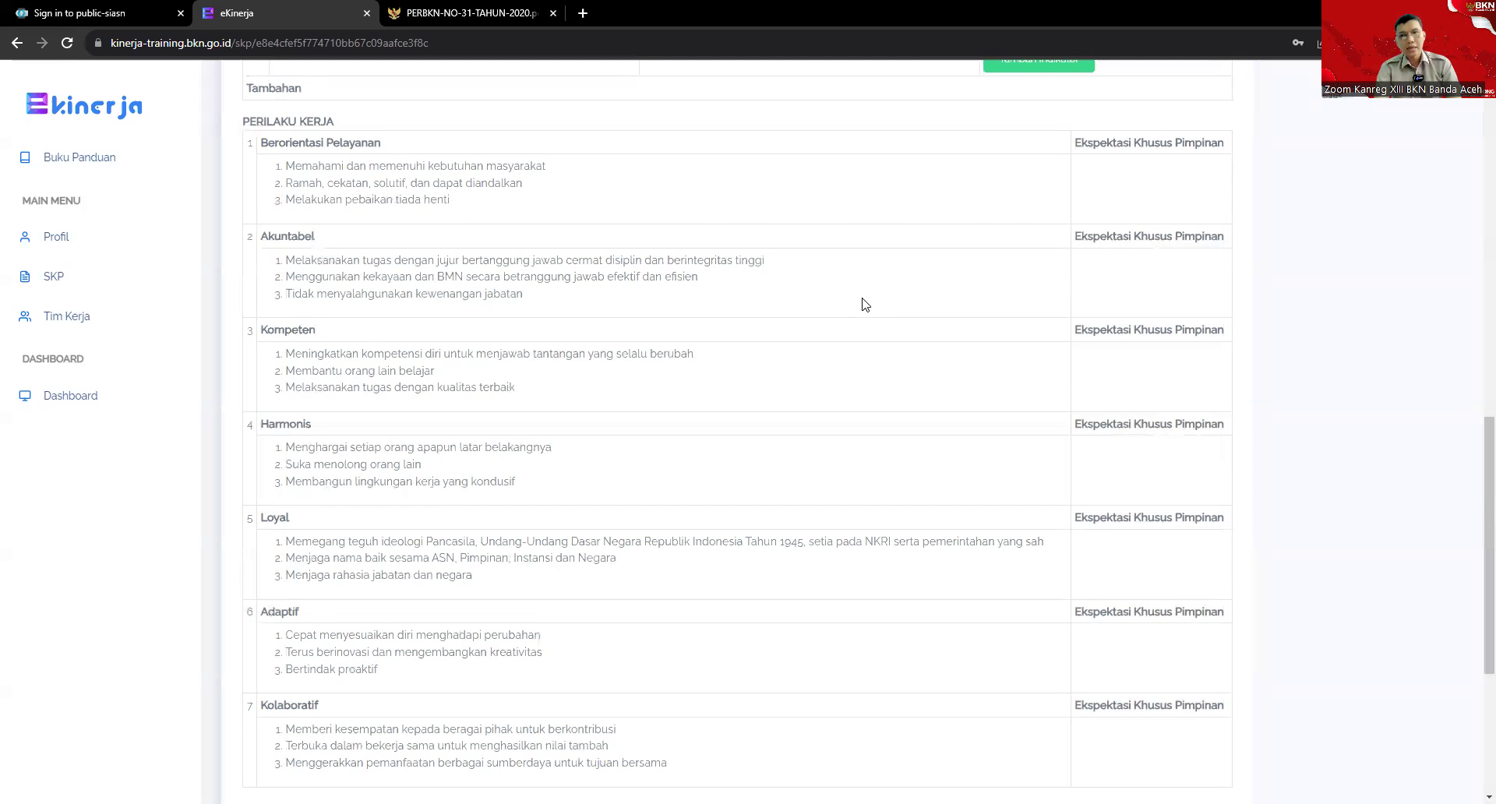
{"action": "scroll", "coordinate": [866, 305], "scroll_direction": "up", "scroll_amount": 3}
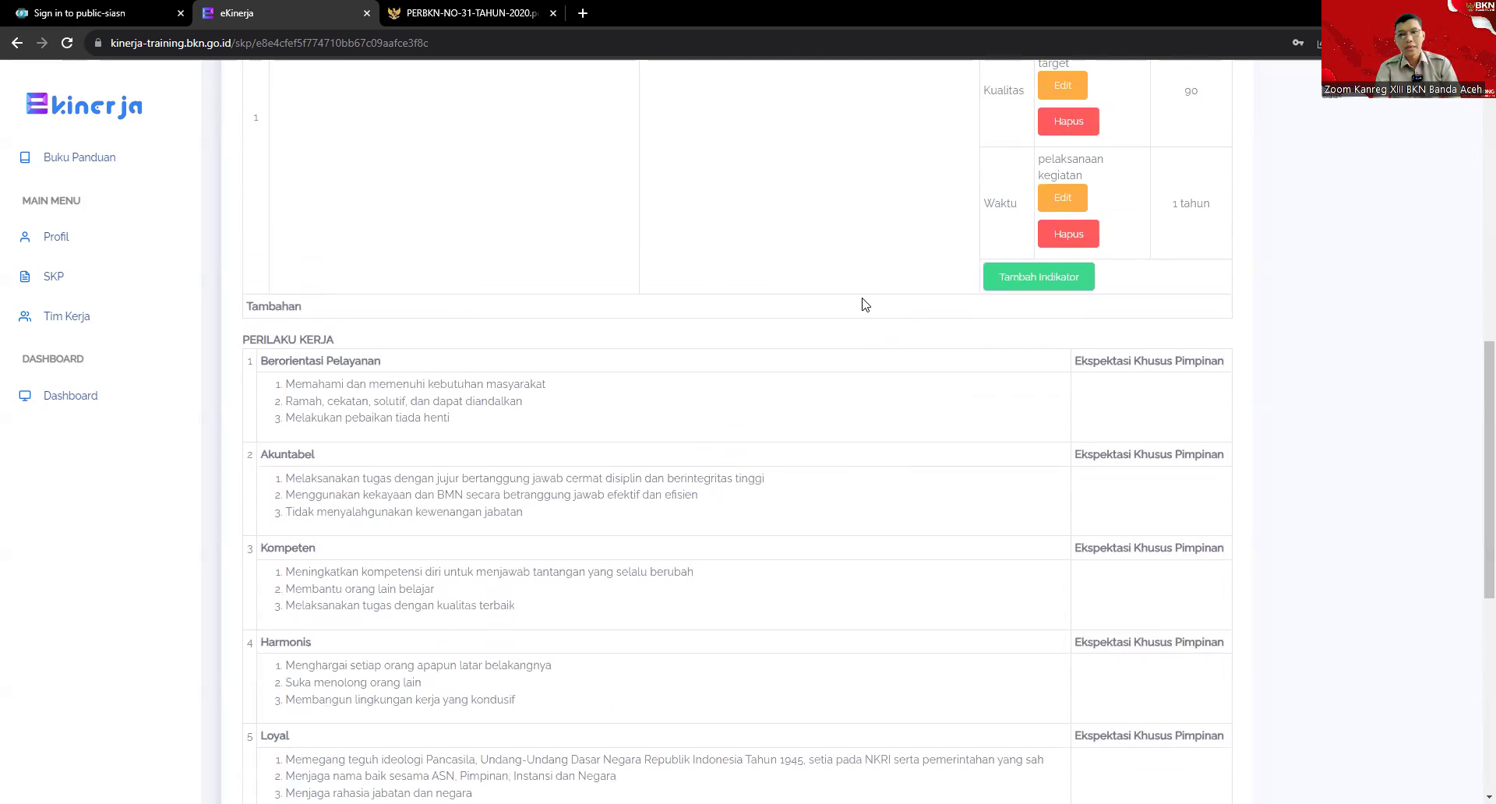
{"action": "scroll", "coordinate": [862, 304], "scroll_direction": "down", "scroll_amount": 5}
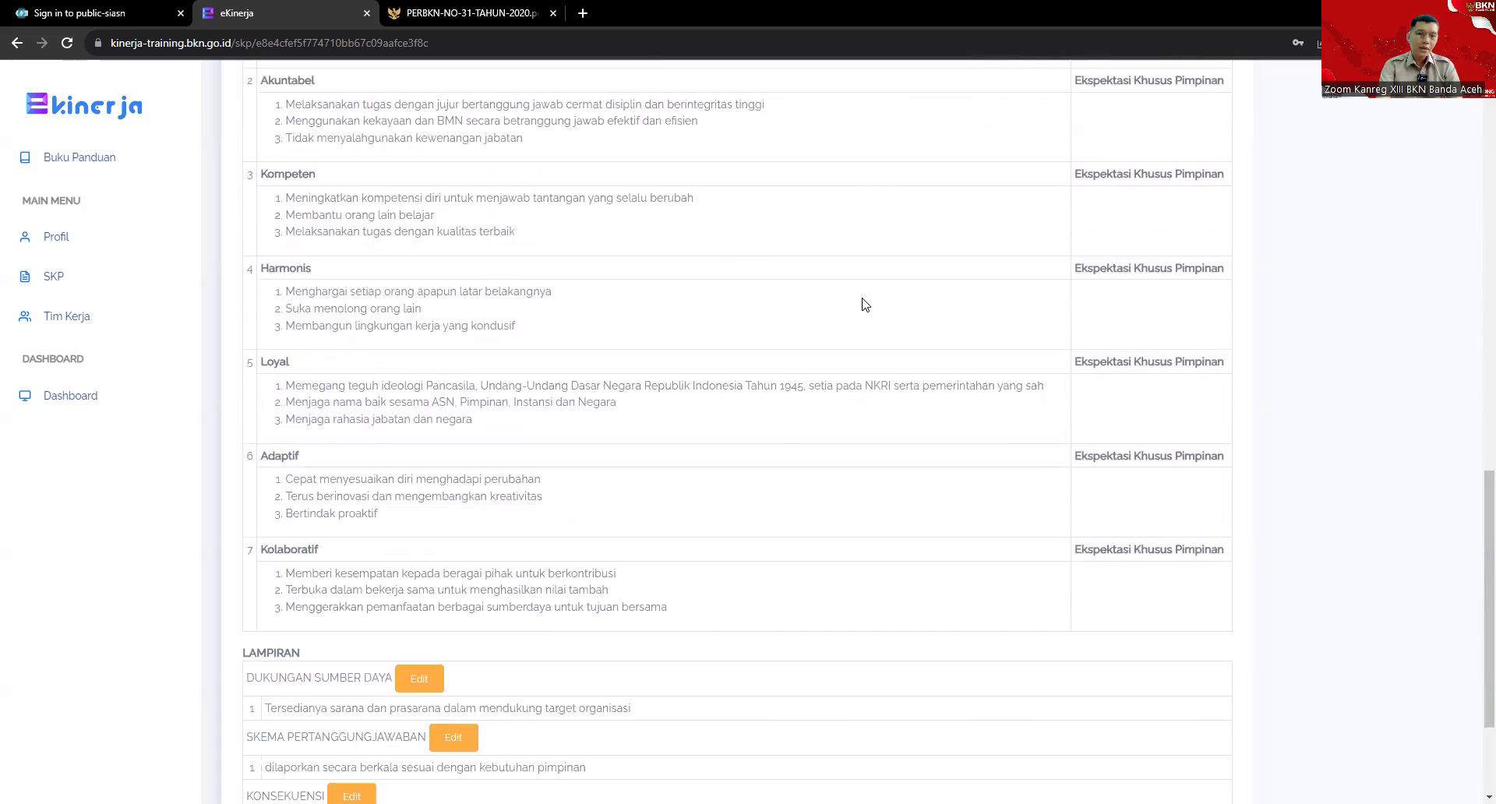
{"action": "scroll", "coordinate": [862, 304], "scroll_direction": "down", "scroll_amount": 2}
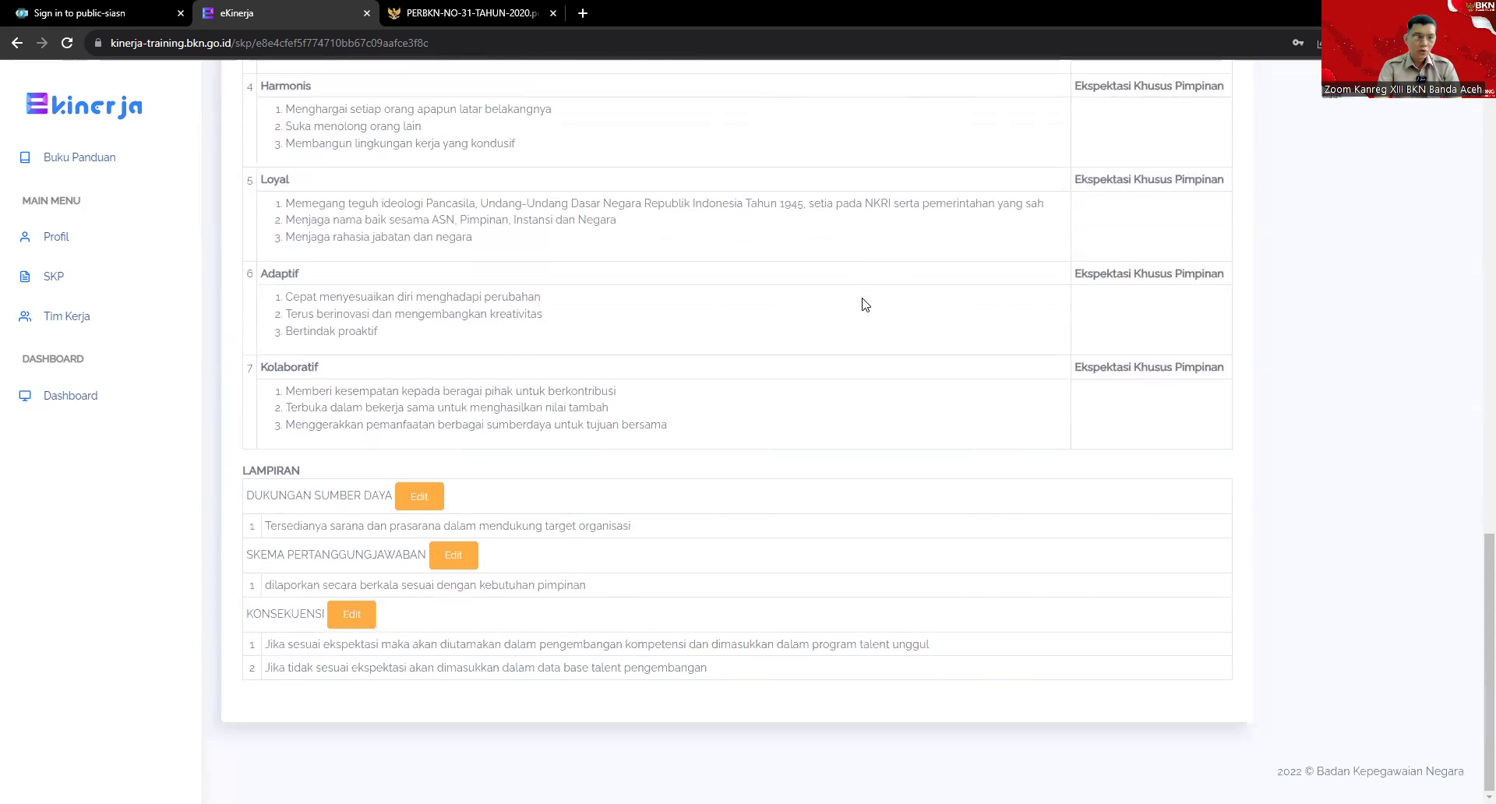
{"action": "left_click", "coordinate": [430, 499]}
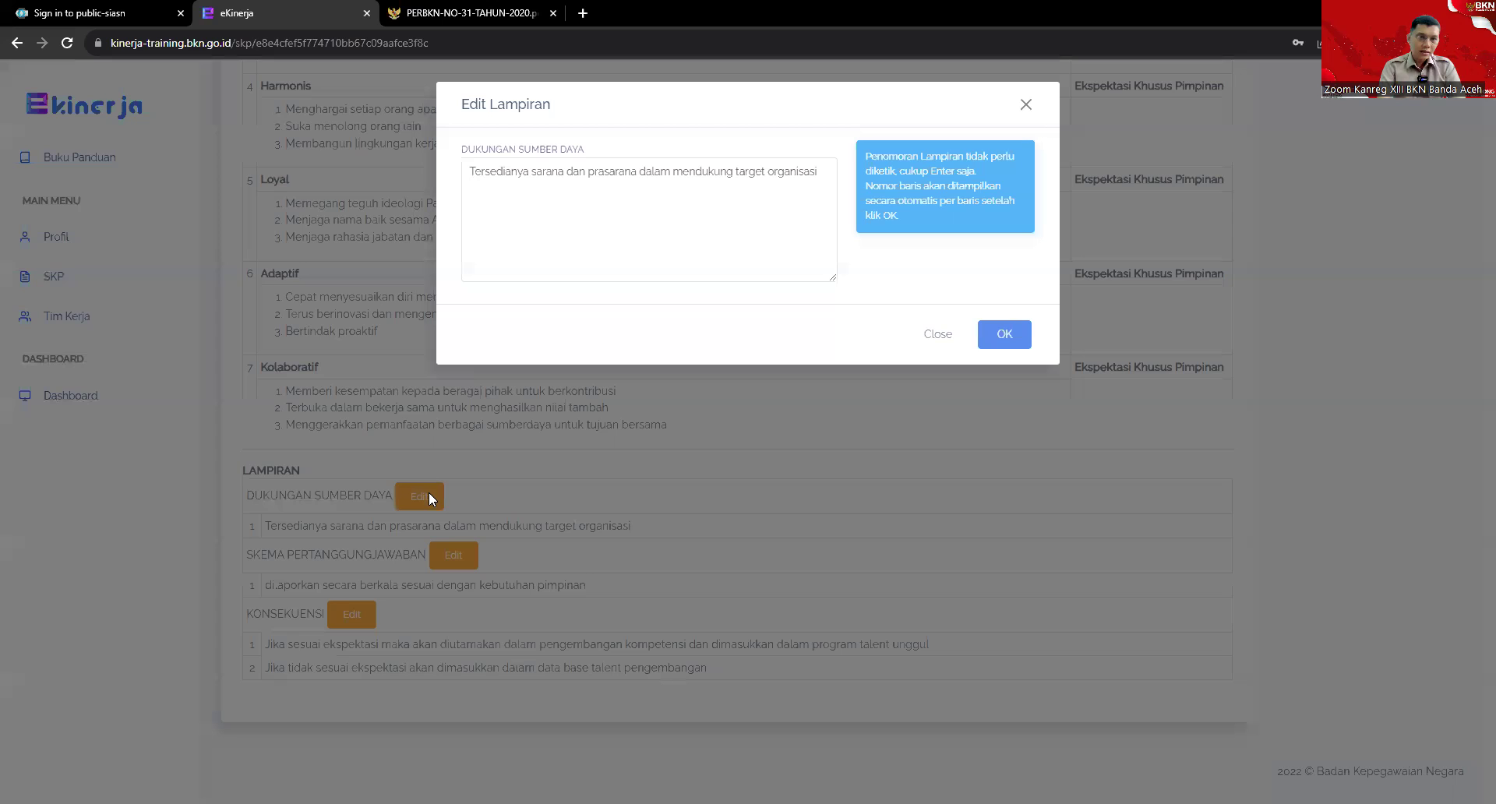
{"action": "left_click", "coordinate": [1025, 104]}
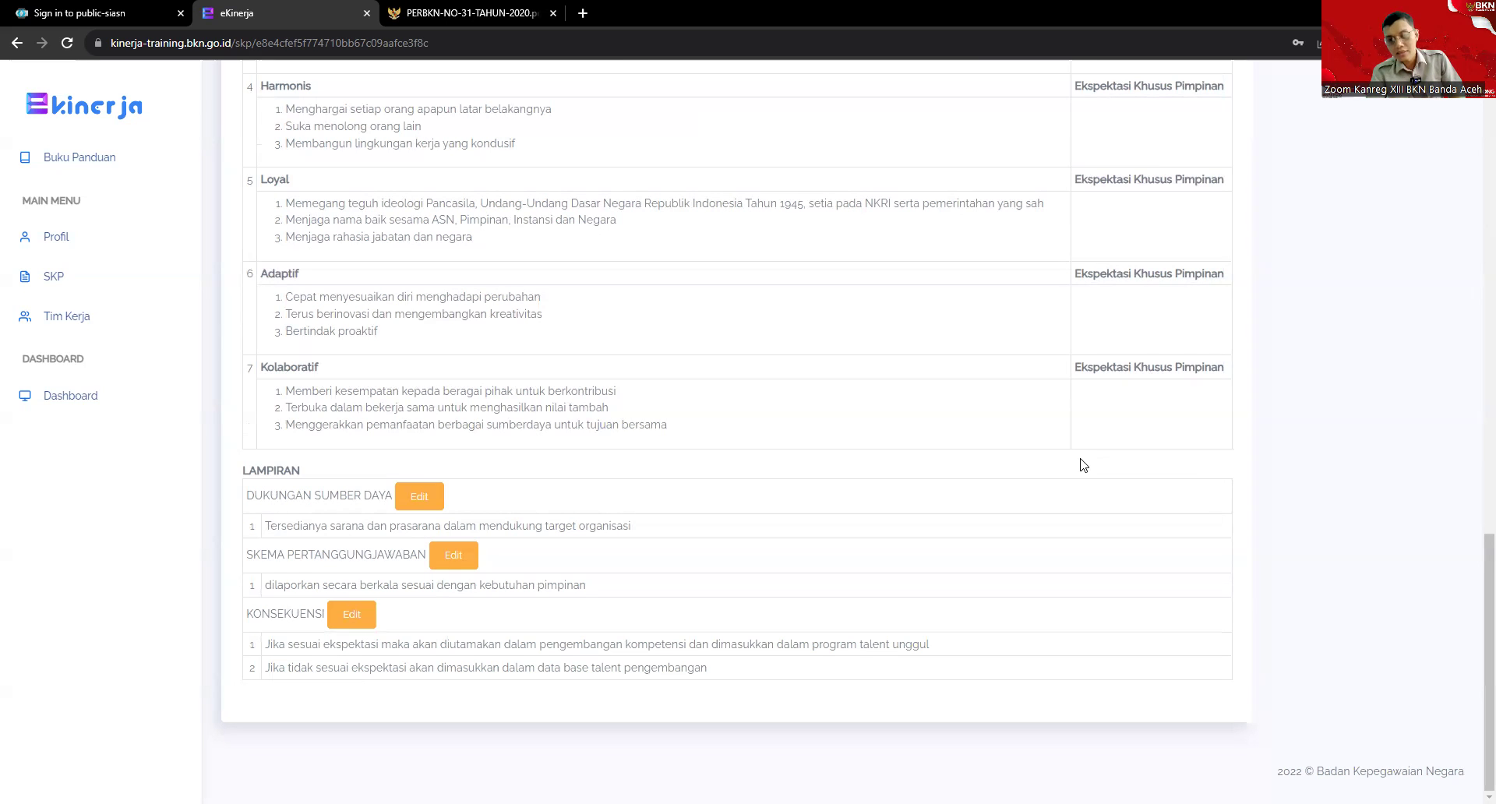
Submit the draft 2023 SKP for the superior's review and confirm the submission
{"action": "scroll", "coordinate": [1083, 465], "scroll_direction": "up", "scroll_amount": 10}
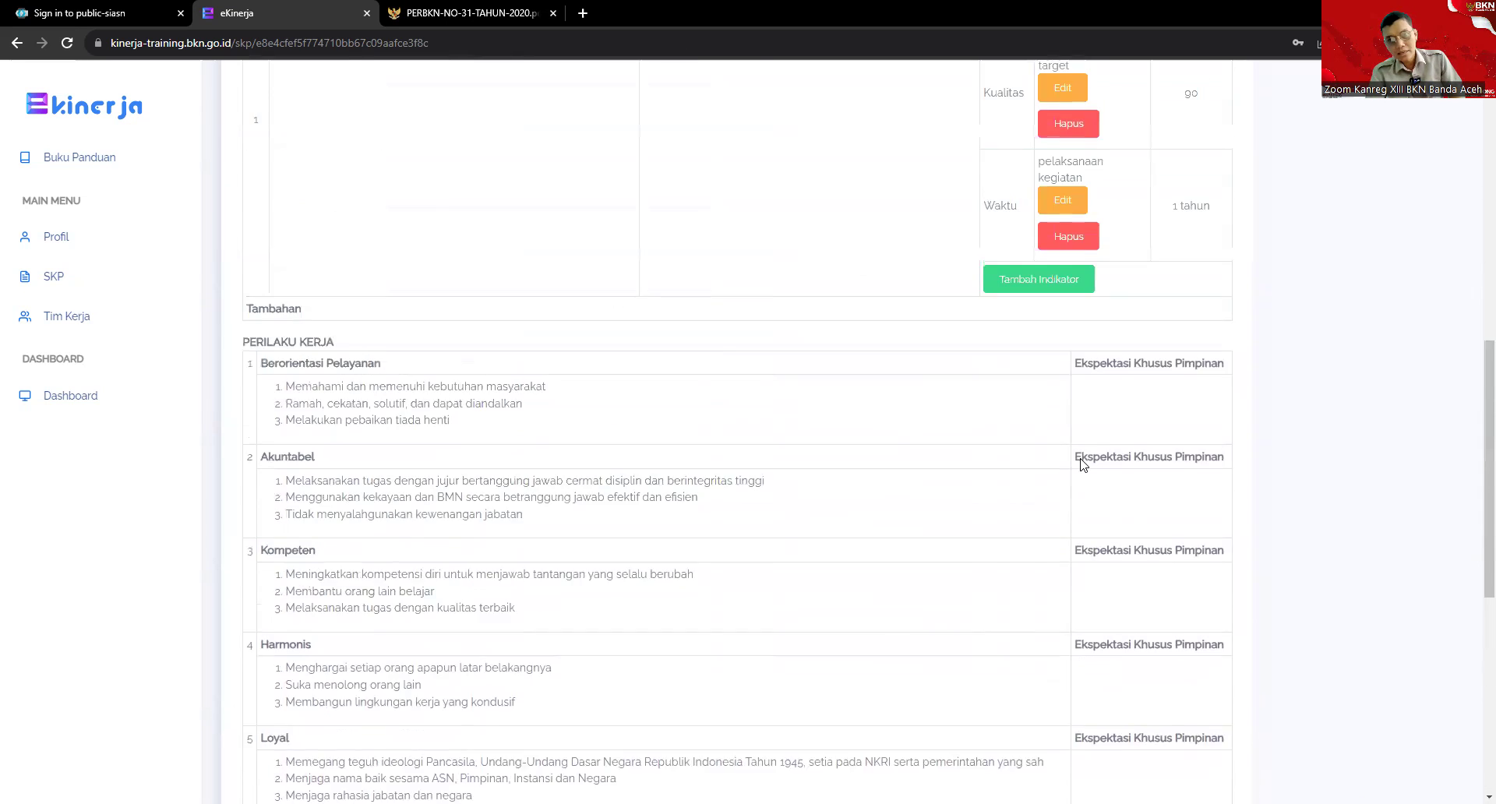
{"action": "scroll", "coordinate": [1082, 464], "scroll_direction": "up", "scroll_amount": 6}
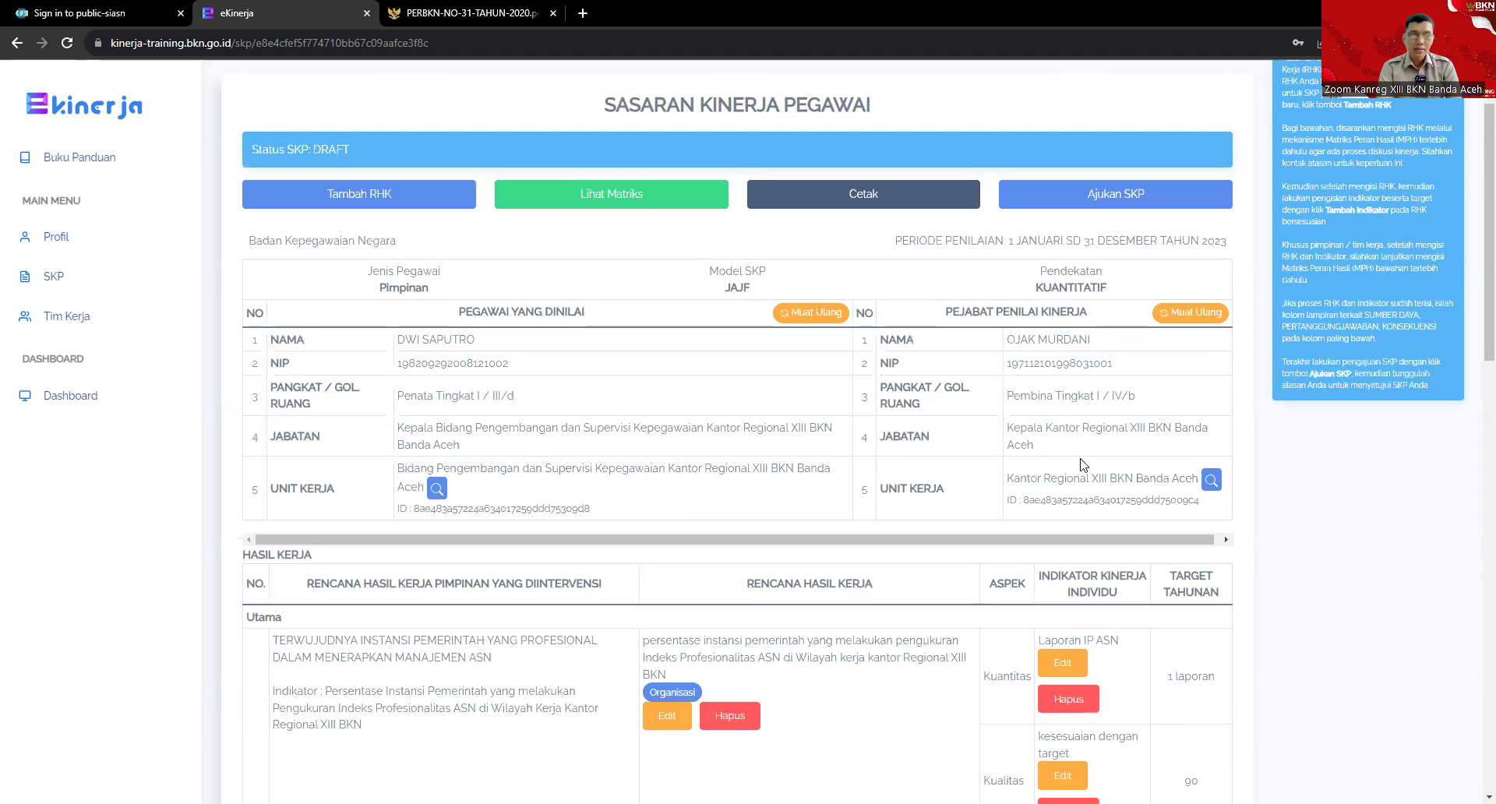
{"action": "scroll", "coordinate": [1081, 463], "scroll_direction": "down", "scroll_amount": 1}
{"action": "scroll", "coordinate": [1081, 463], "scroll_direction": "up", "scroll_amount": 1}
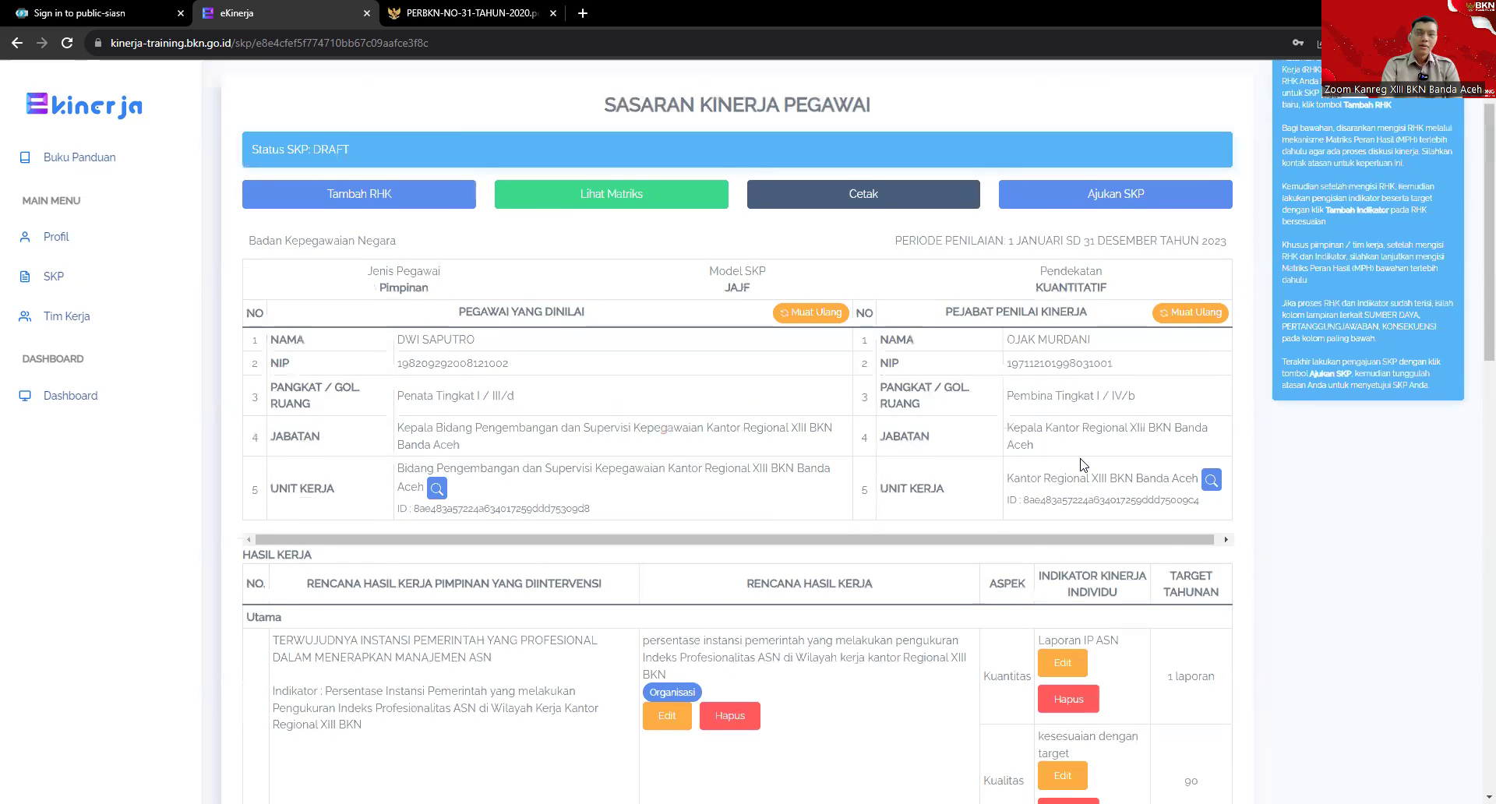
{"action": "scroll", "coordinate": [1081, 464], "scroll_direction": "up", "scroll_amount": 1}
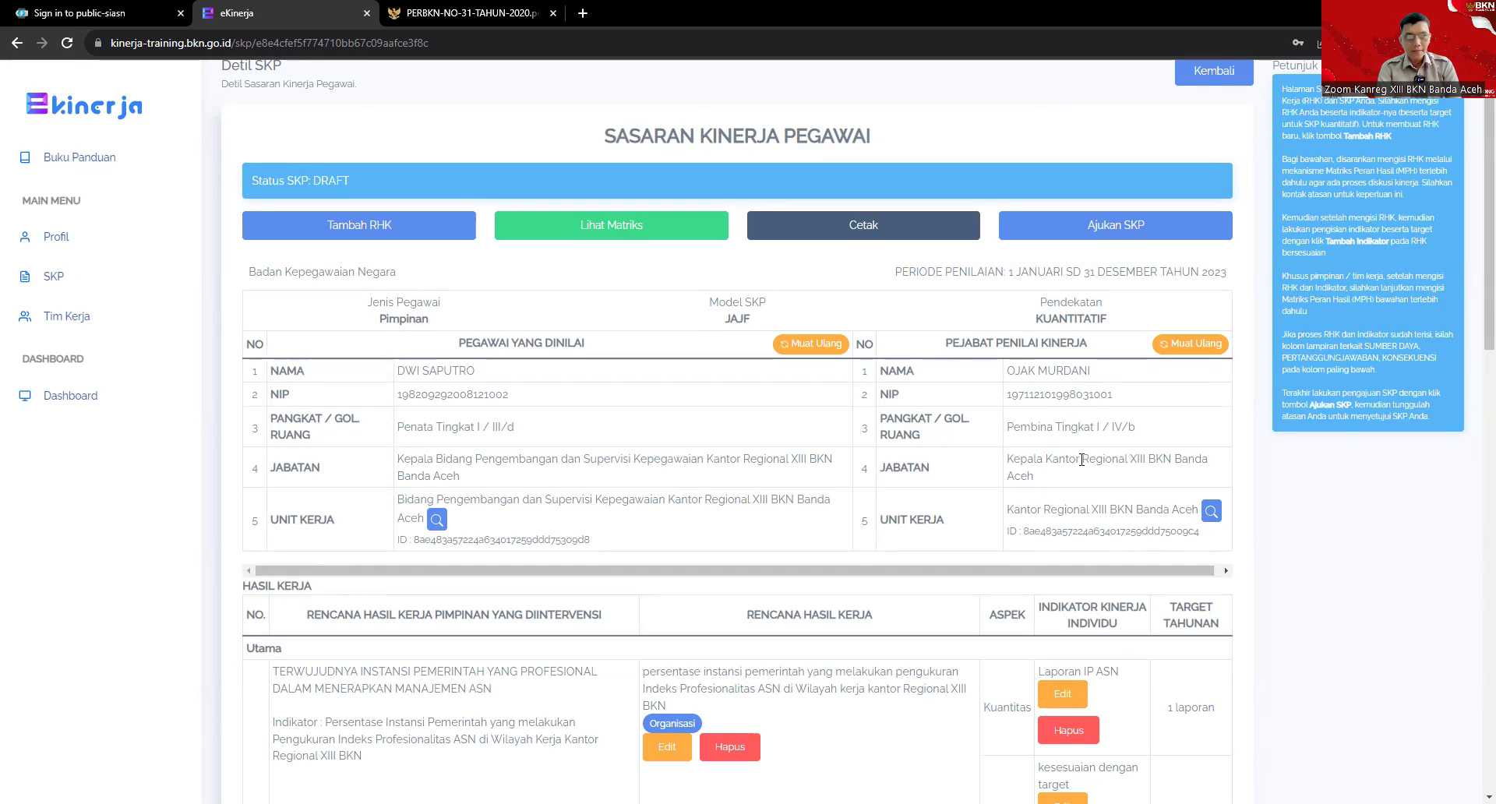
{"action": "scroll", "coordinate": [1082, 461], "scroll_direction": "down", "scroll_amount": 1}
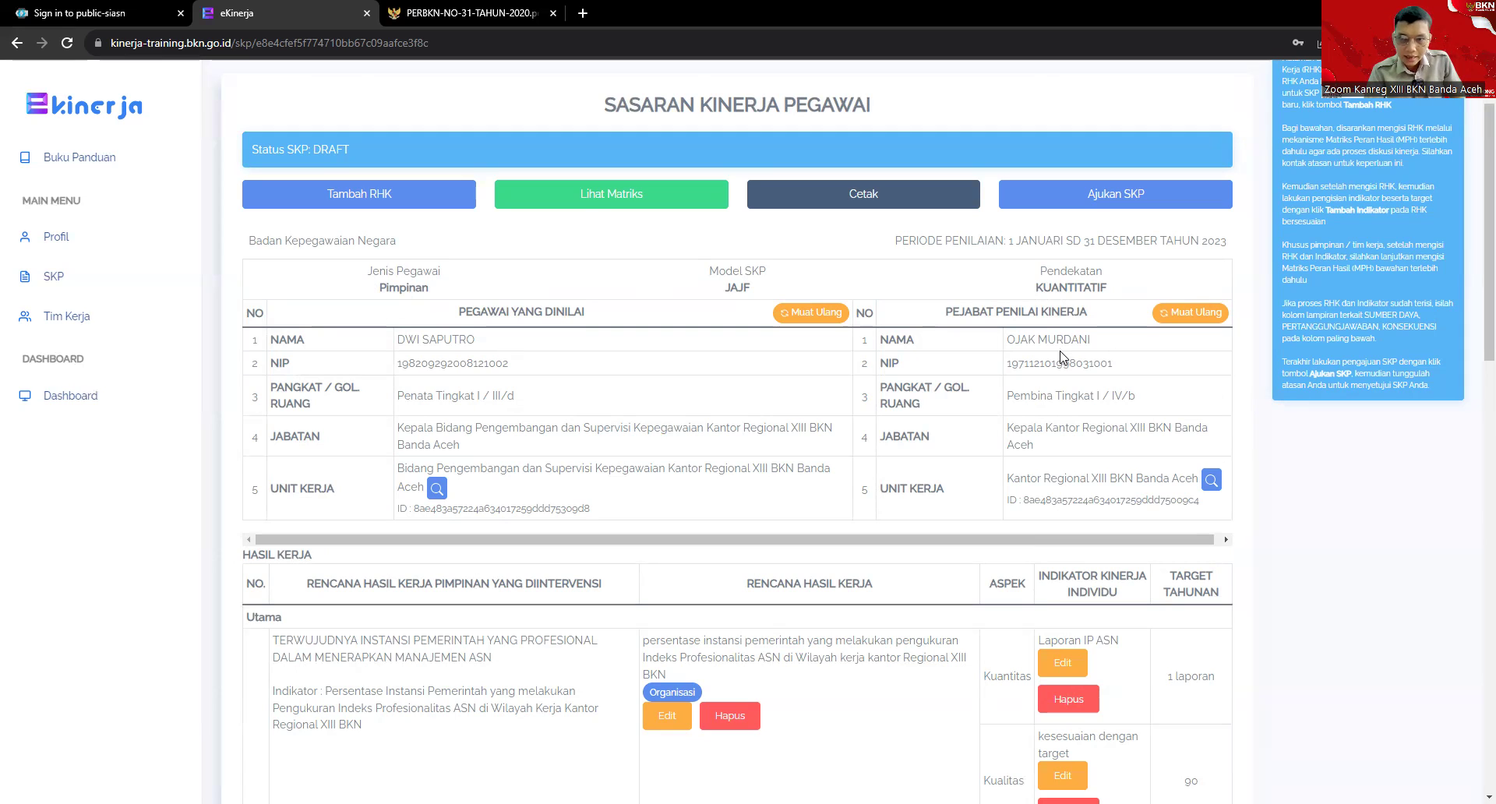
{"action": "left_click", "coordinate": [1087, 209]}
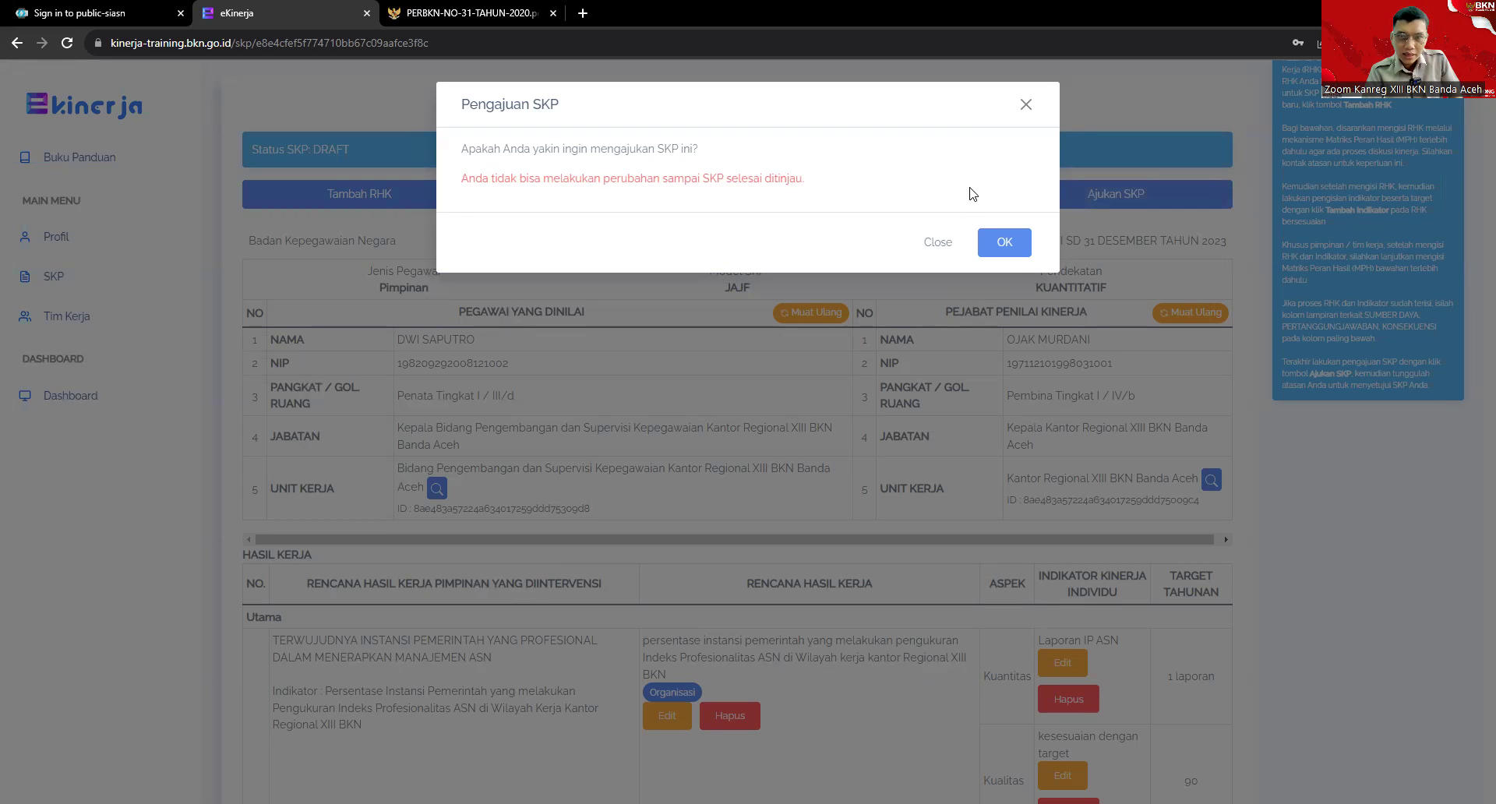
{"action": "left_click", "coordinate": [938, 244]}
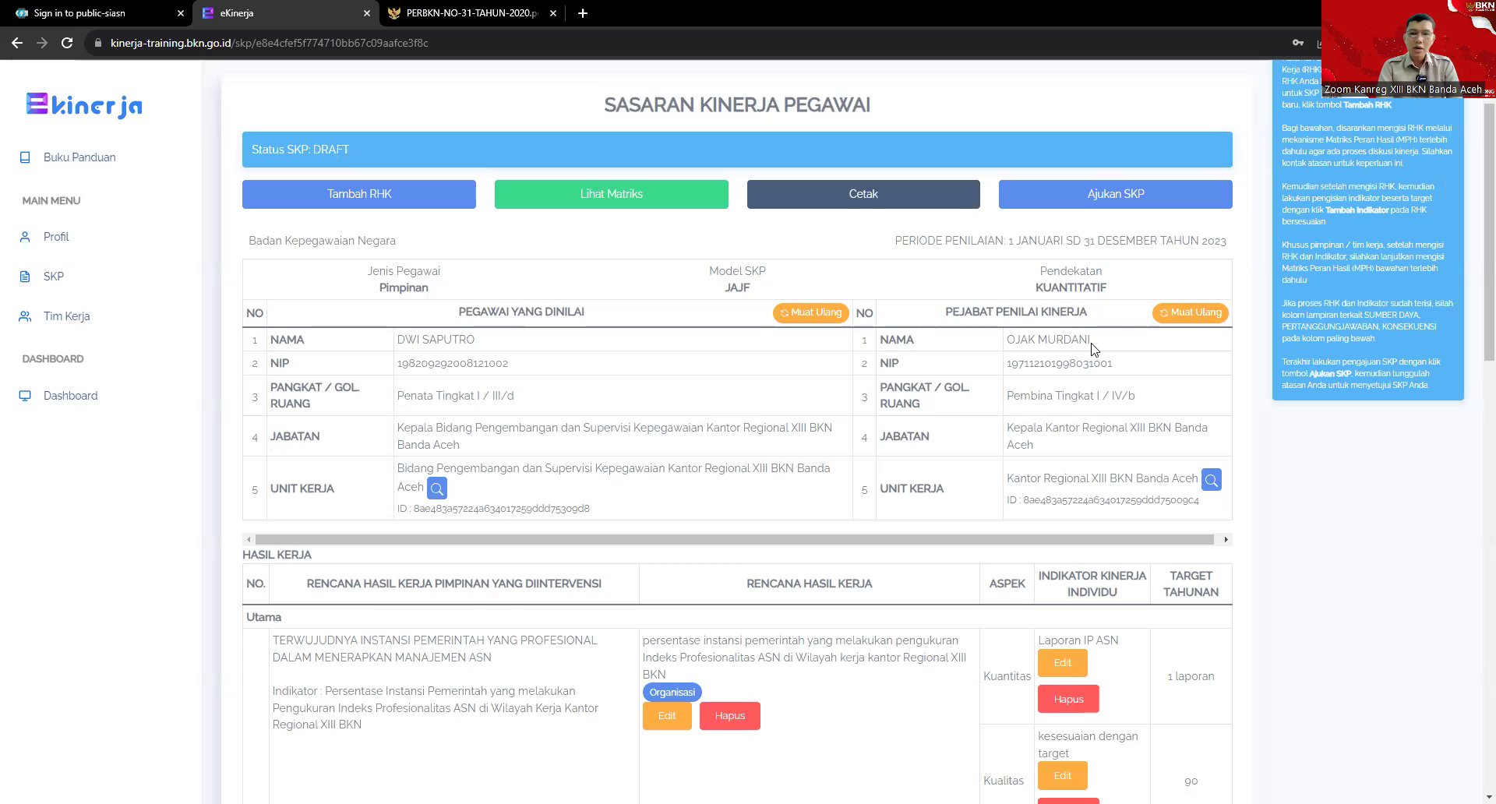
{"action": "left_click", "coordinate": [1107, 206]}
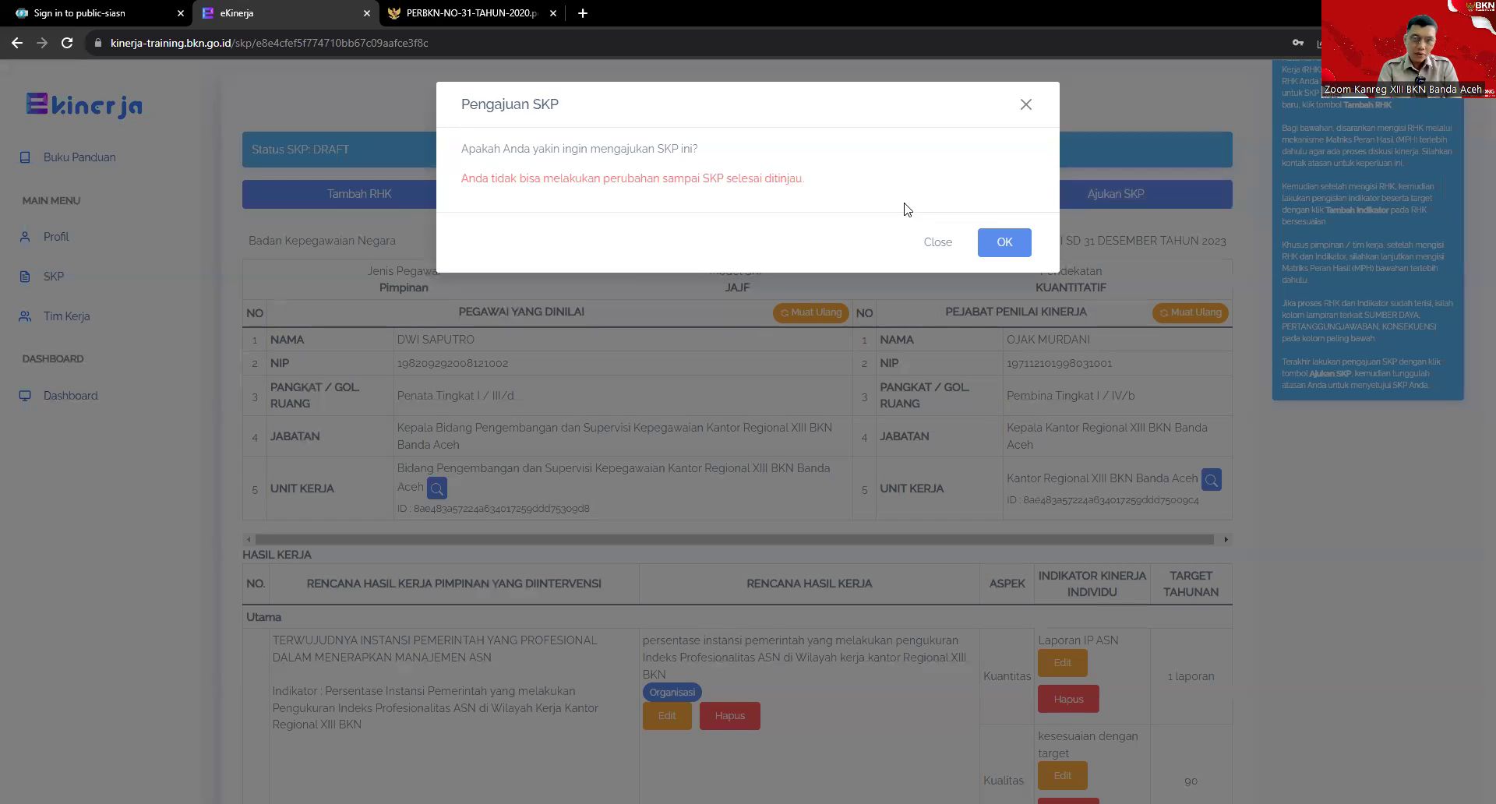
{"action": "left_click", "coordinate": [1004, 238]}
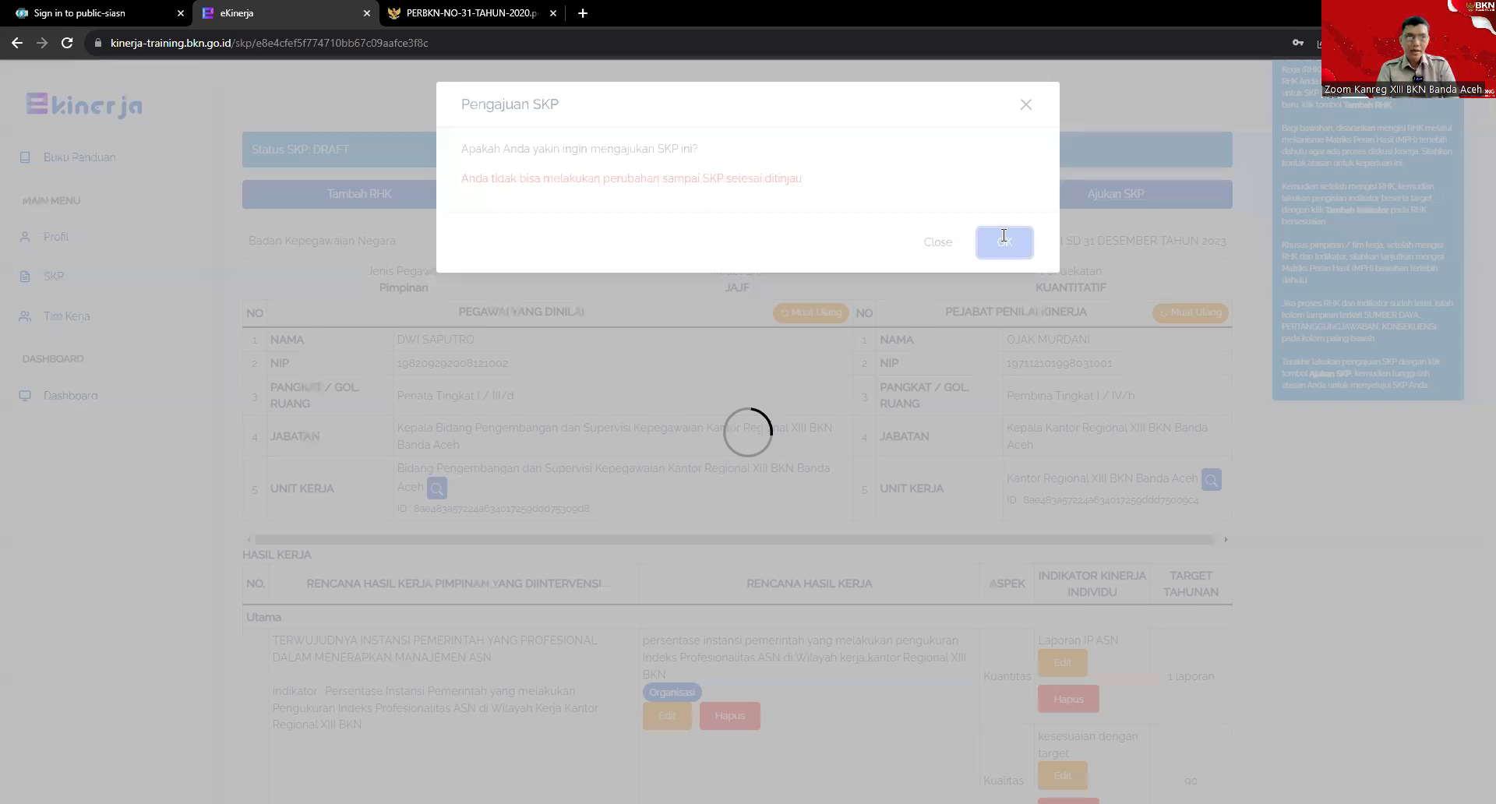